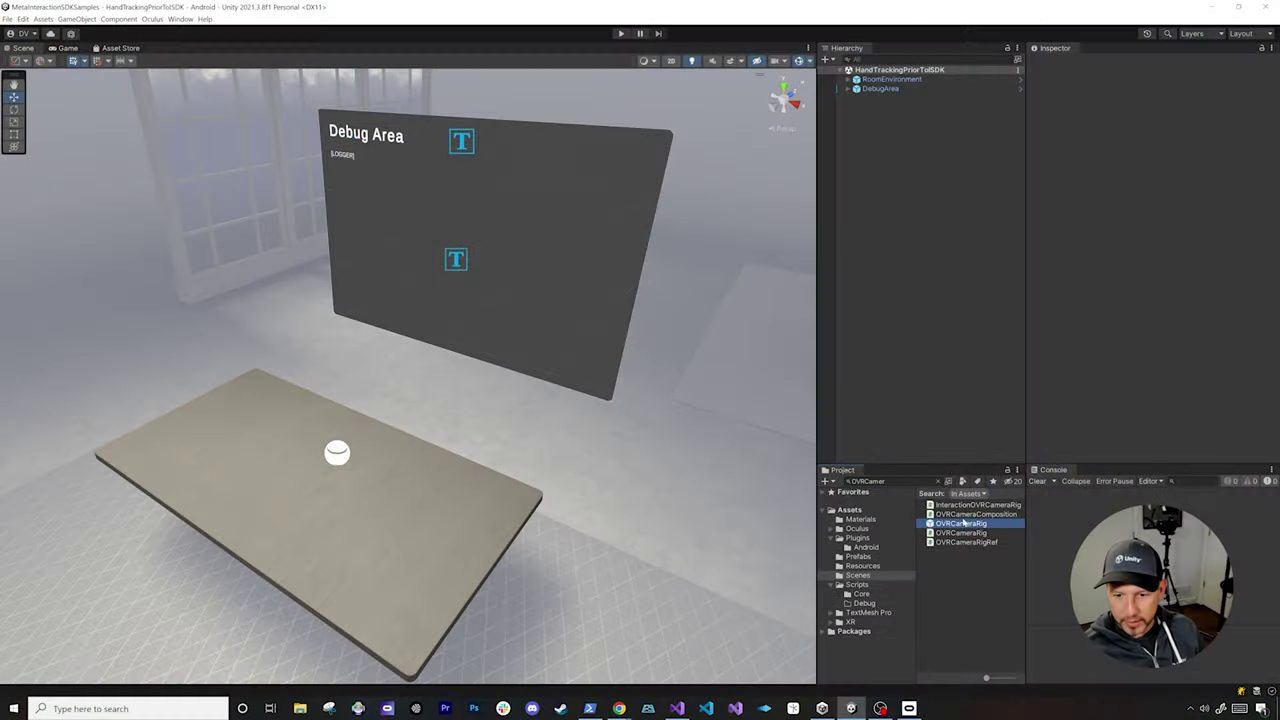
# Add the OVRCameraRig prefab to the scene at the origin and frame it in view
pyautogui.moveTo(960, 523); pyautogui.dragTo(913, 159)
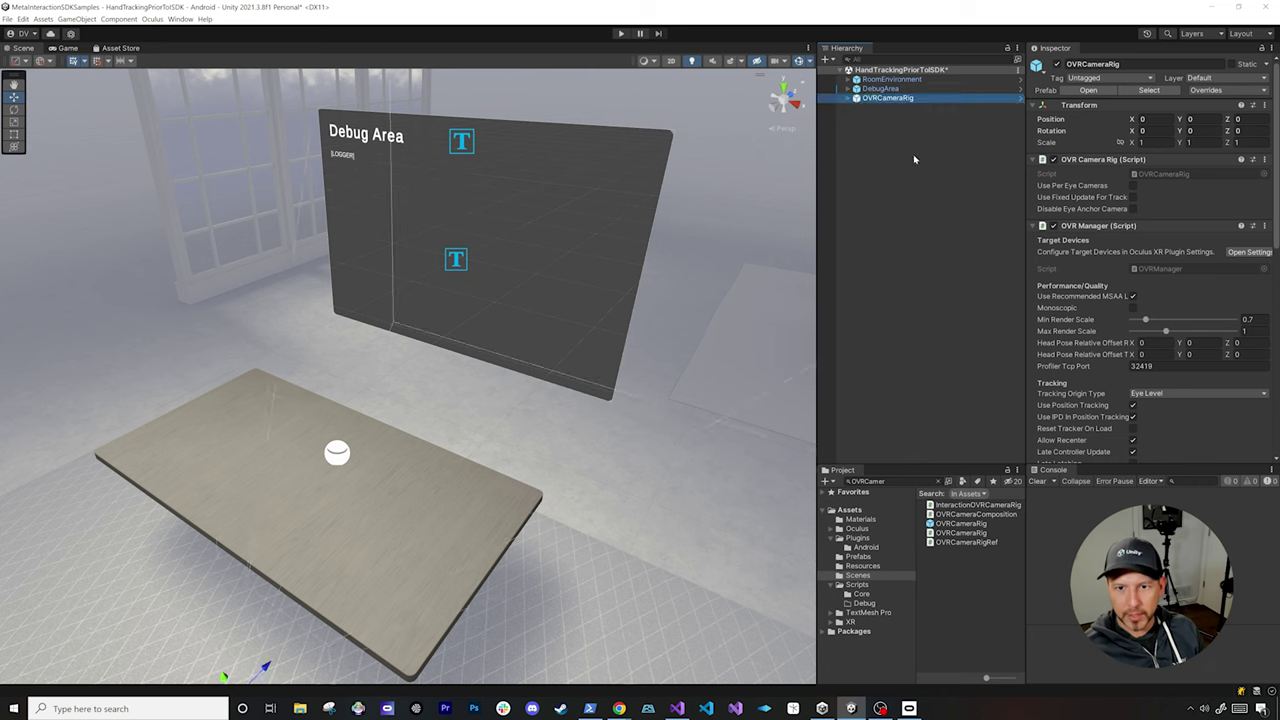
pyautogui.press('f')
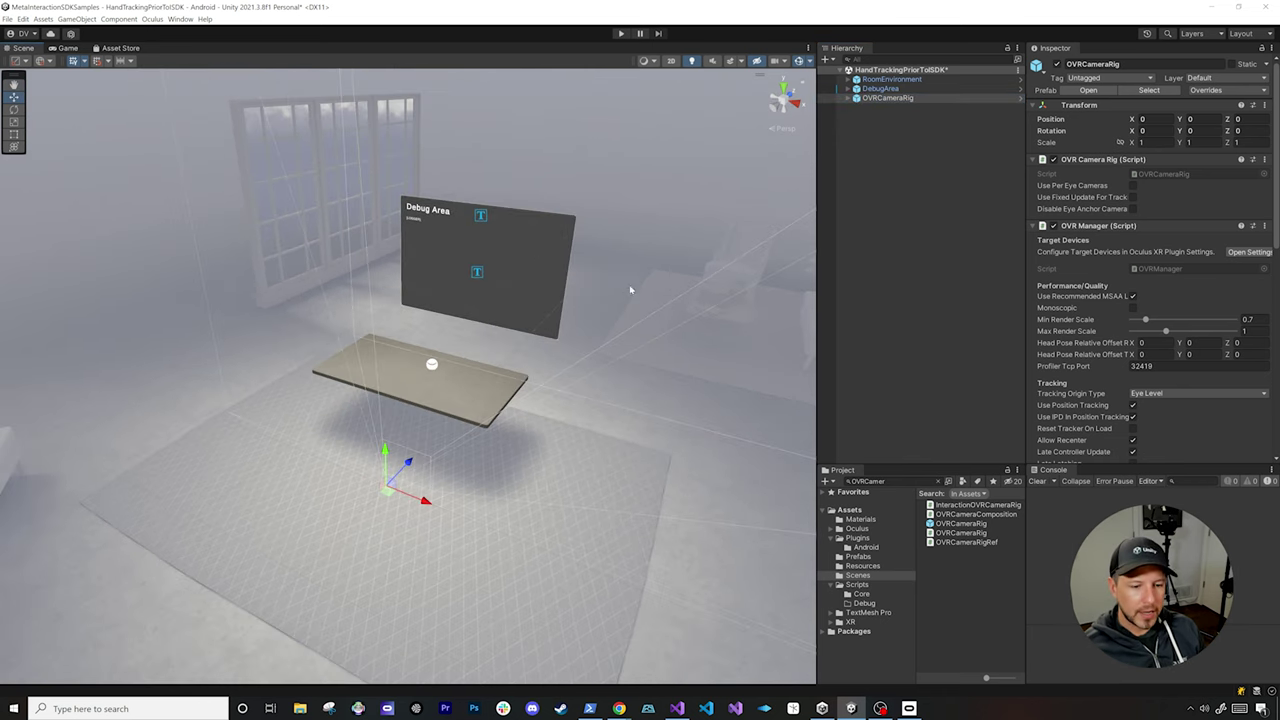
pyautogui.keyDown('alt'); pyautogui.moveTo(634, 294); pyautogui.dragTo(501, 283); pyautogui.keyUp('alt')
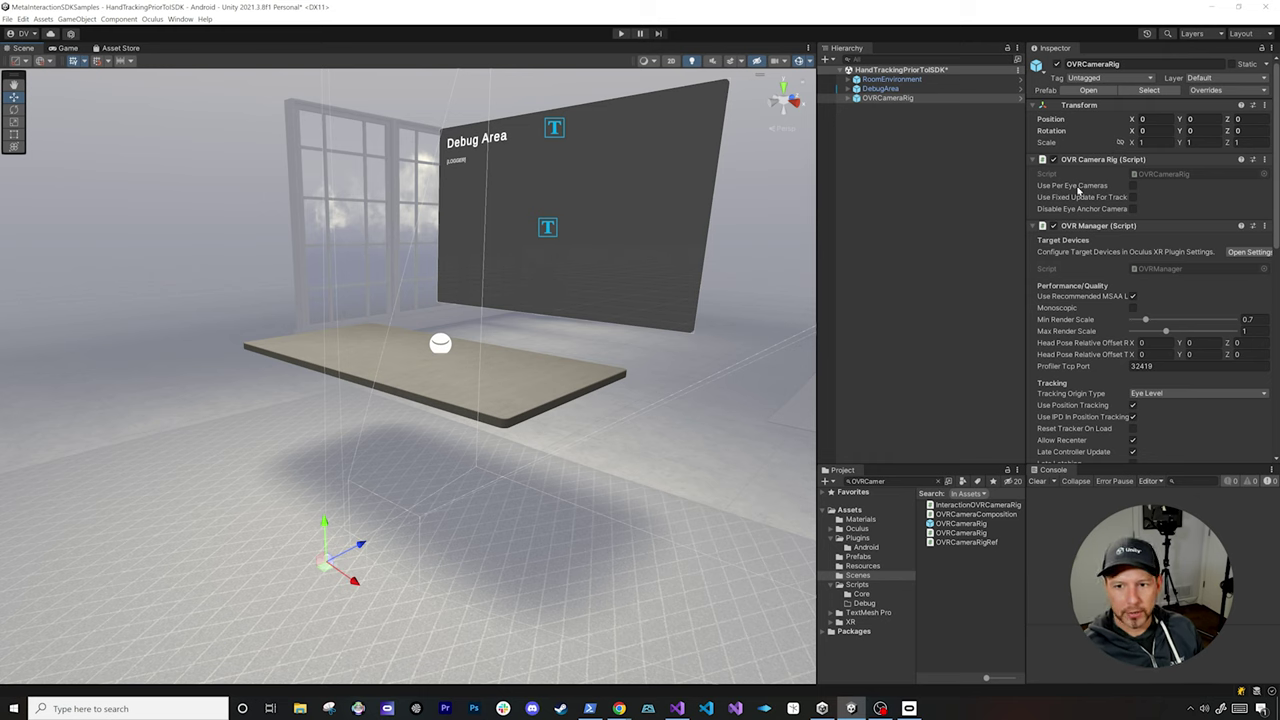
# Change OVR Manager's Tracking Origin Type from Eye Level to Floor Level
pyautogui.scroll(-1, 1098, 237)
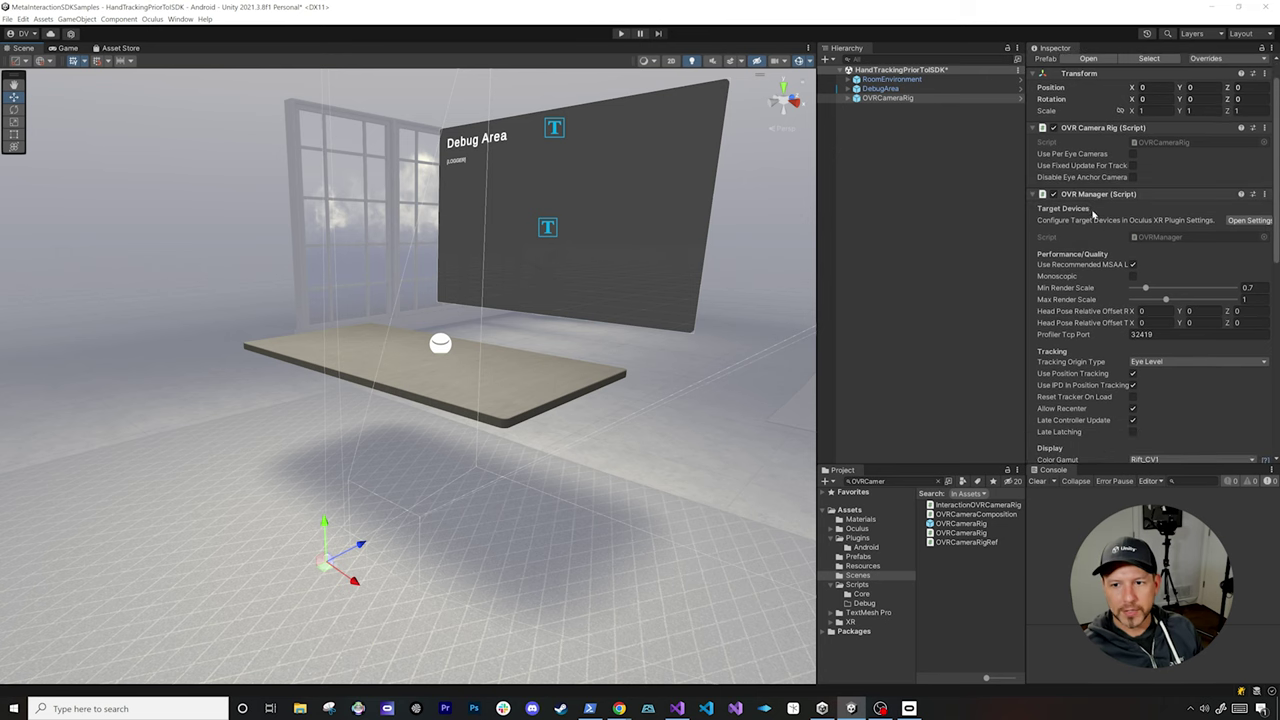
pyautogui.scroll(-2, 1057, 268)
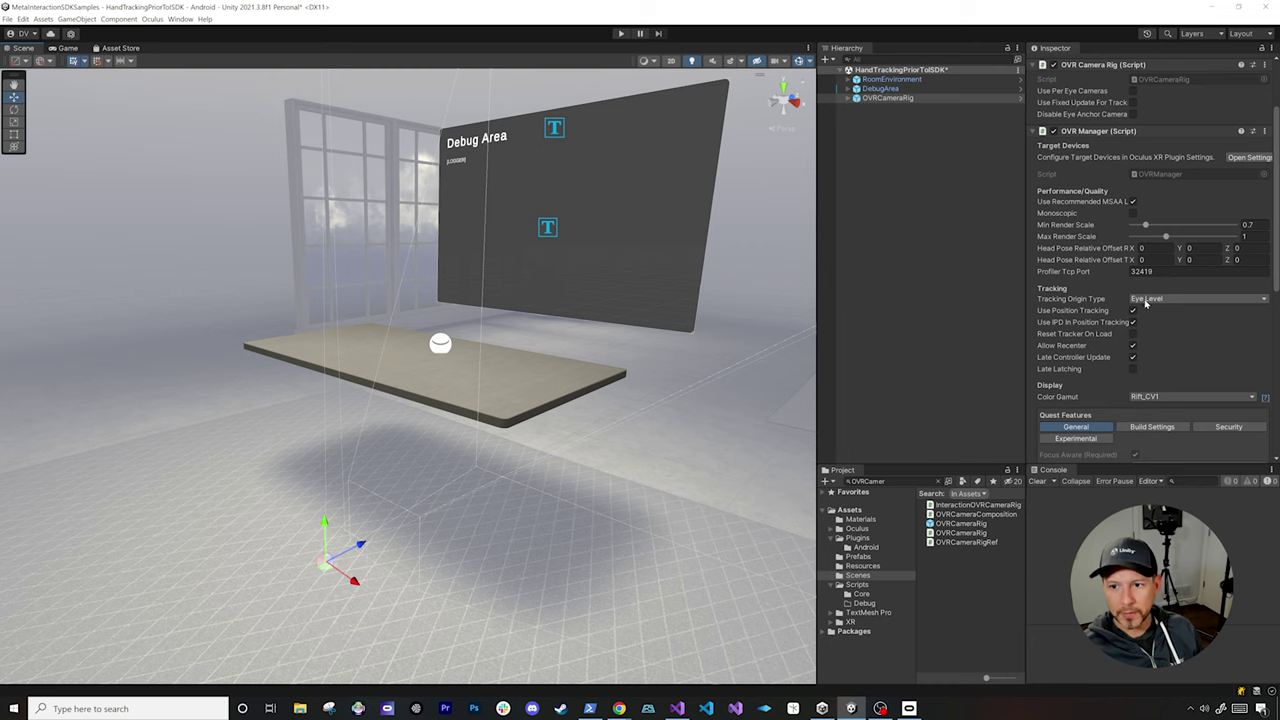
pyautogui.click(1151, 302)
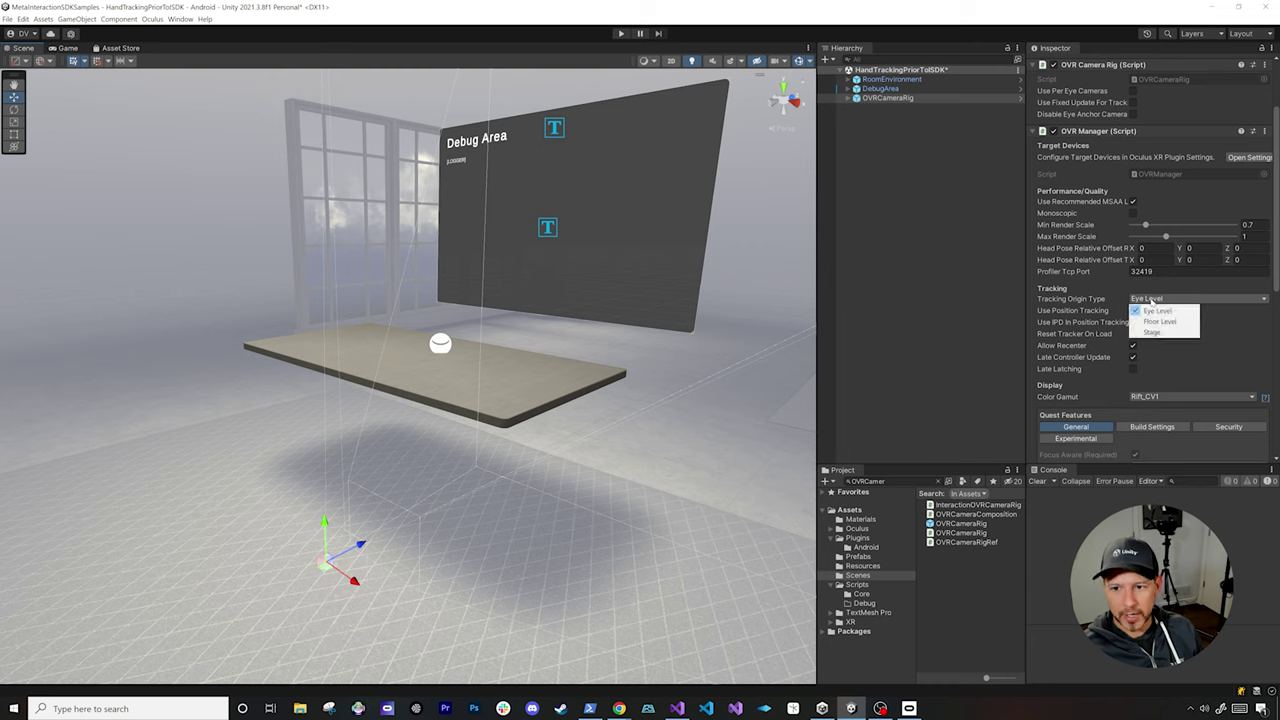
pyautogui.click(1152, 322)
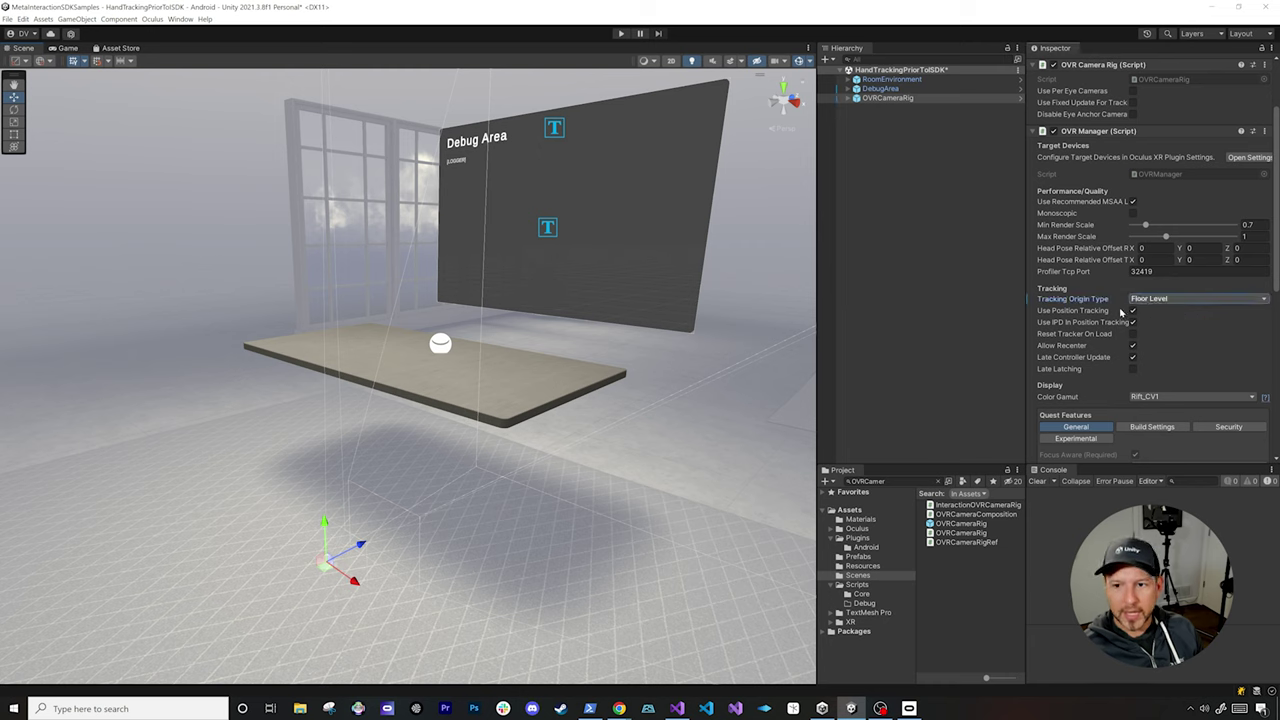
pyautogui.scroll(-3, 1224, 327)
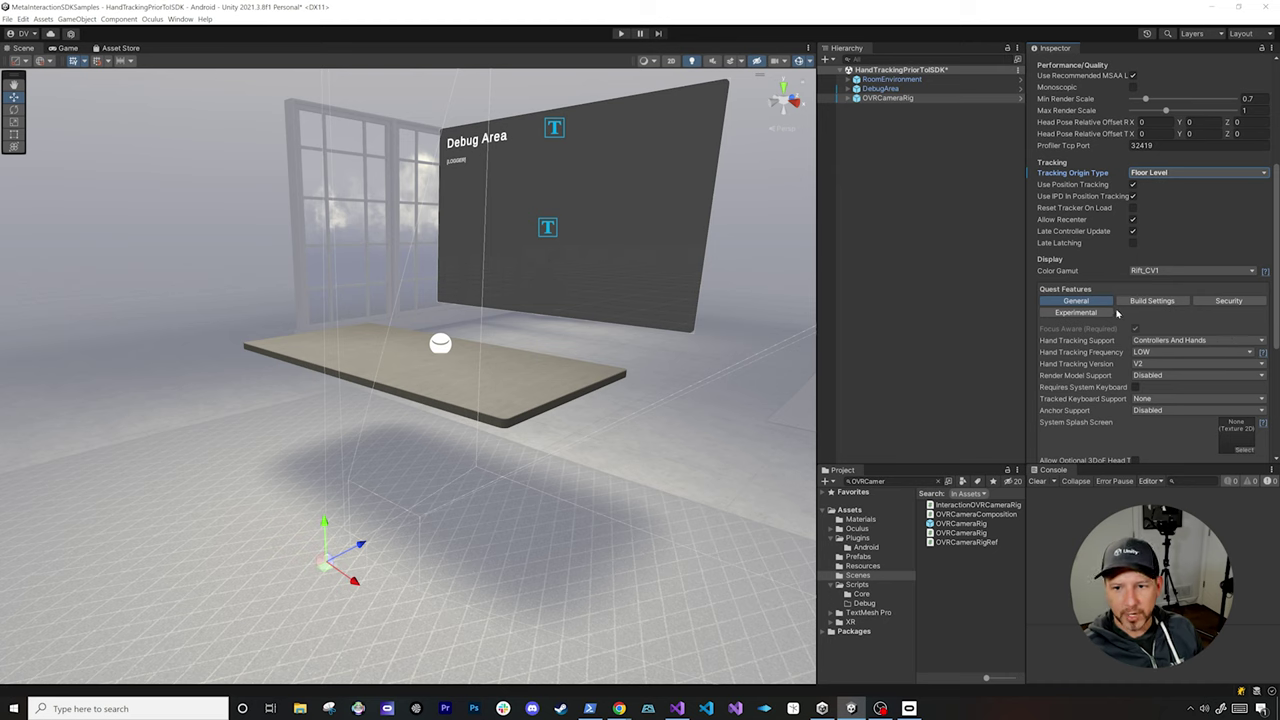
pyautogui.scroll(-1, 1097, 313)
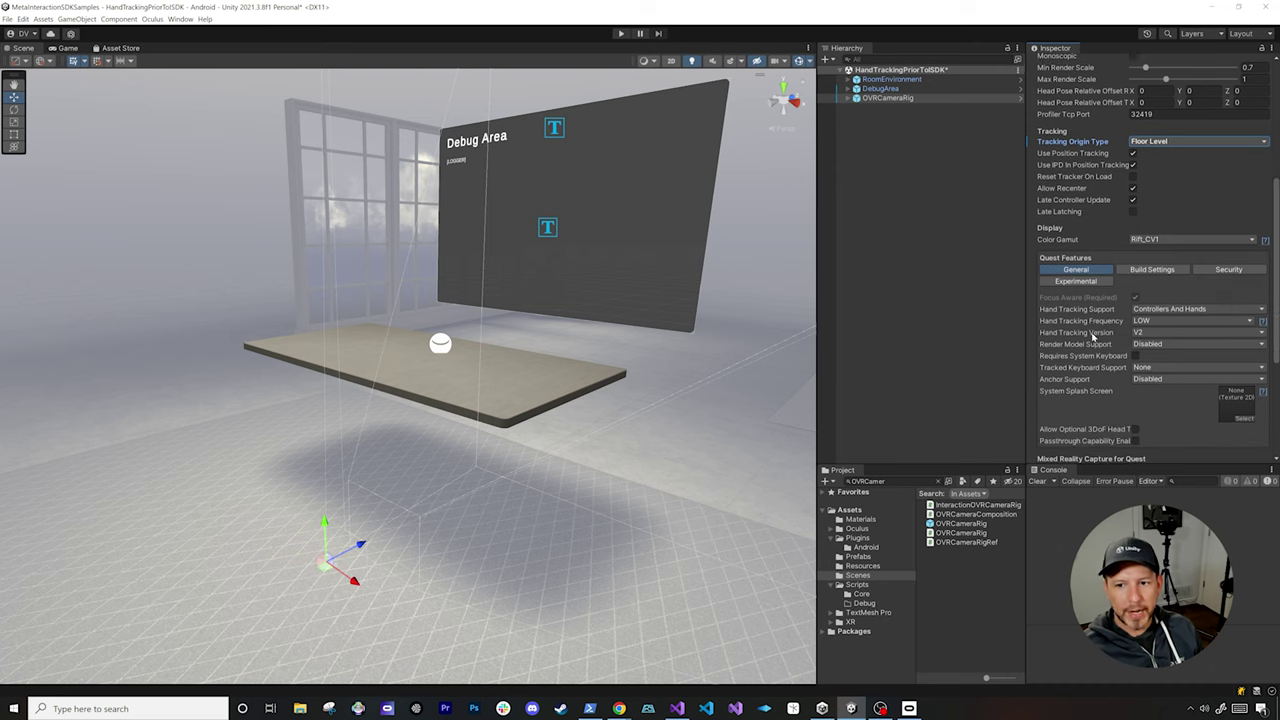
pyautogui.click(1175, 310)
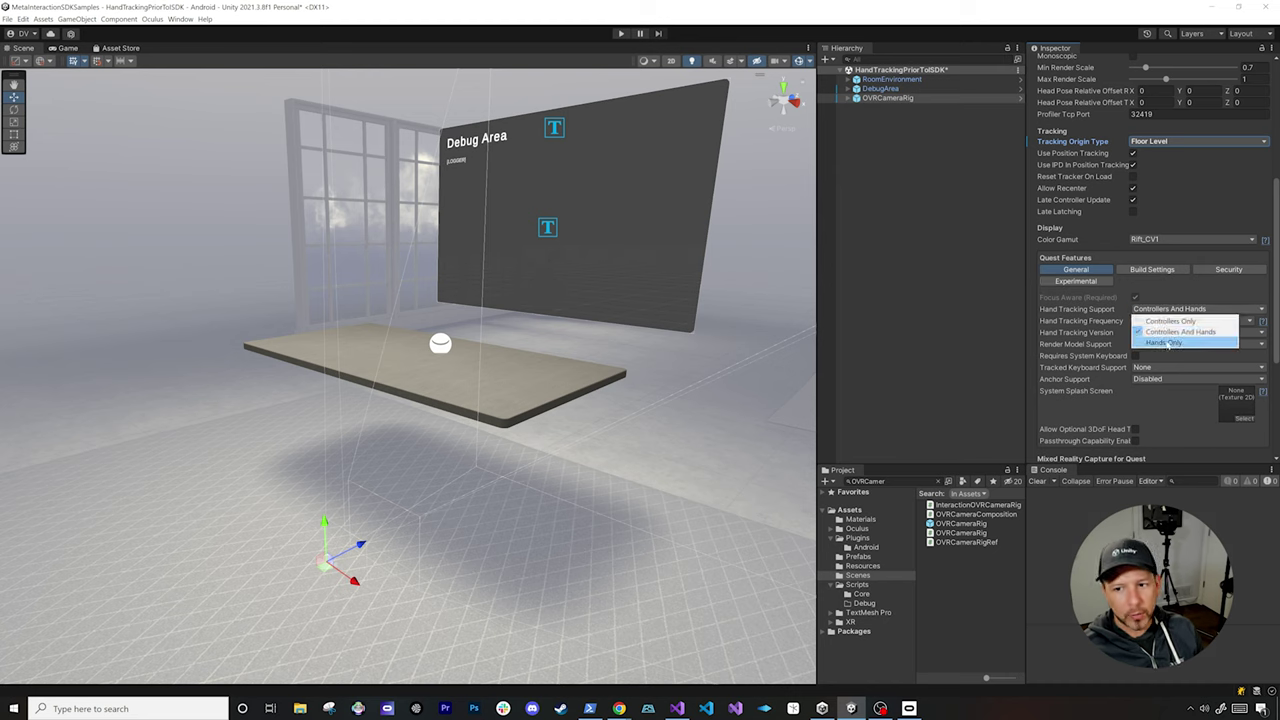
pyautogui.click(1166, 343)
pyautogui.click(1166, 310)
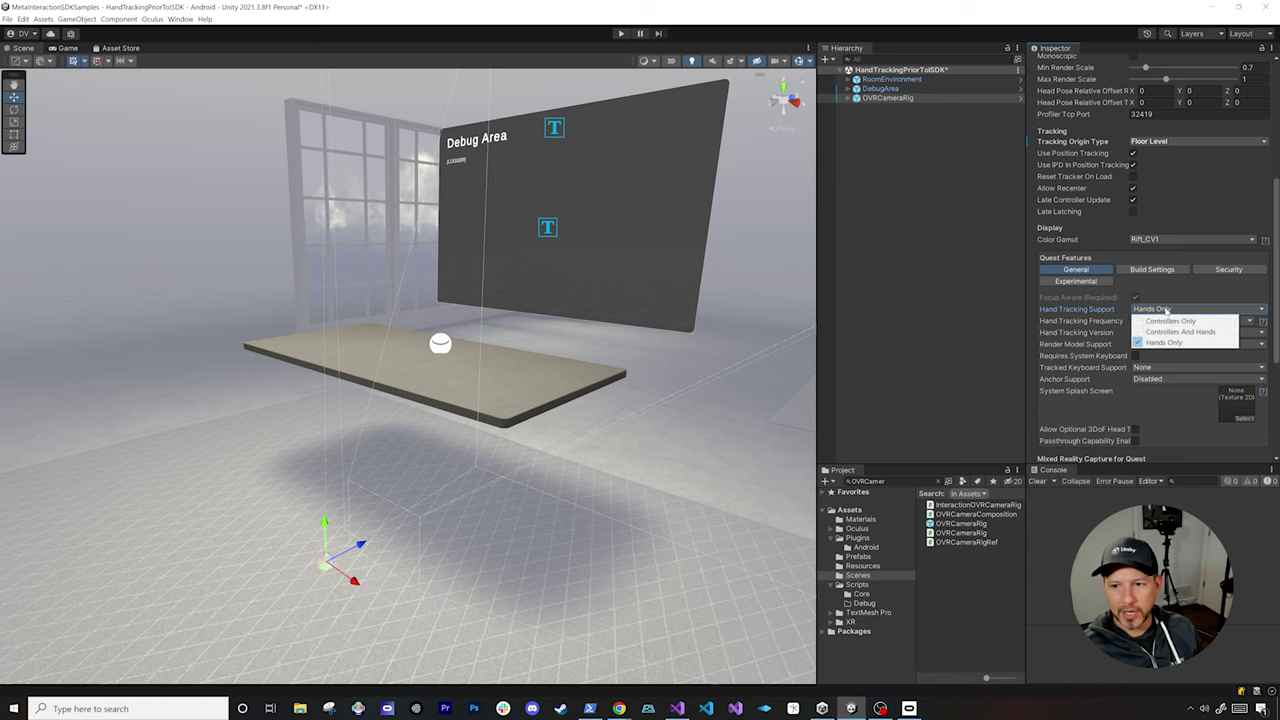
pyautogui.click(1166, 331)
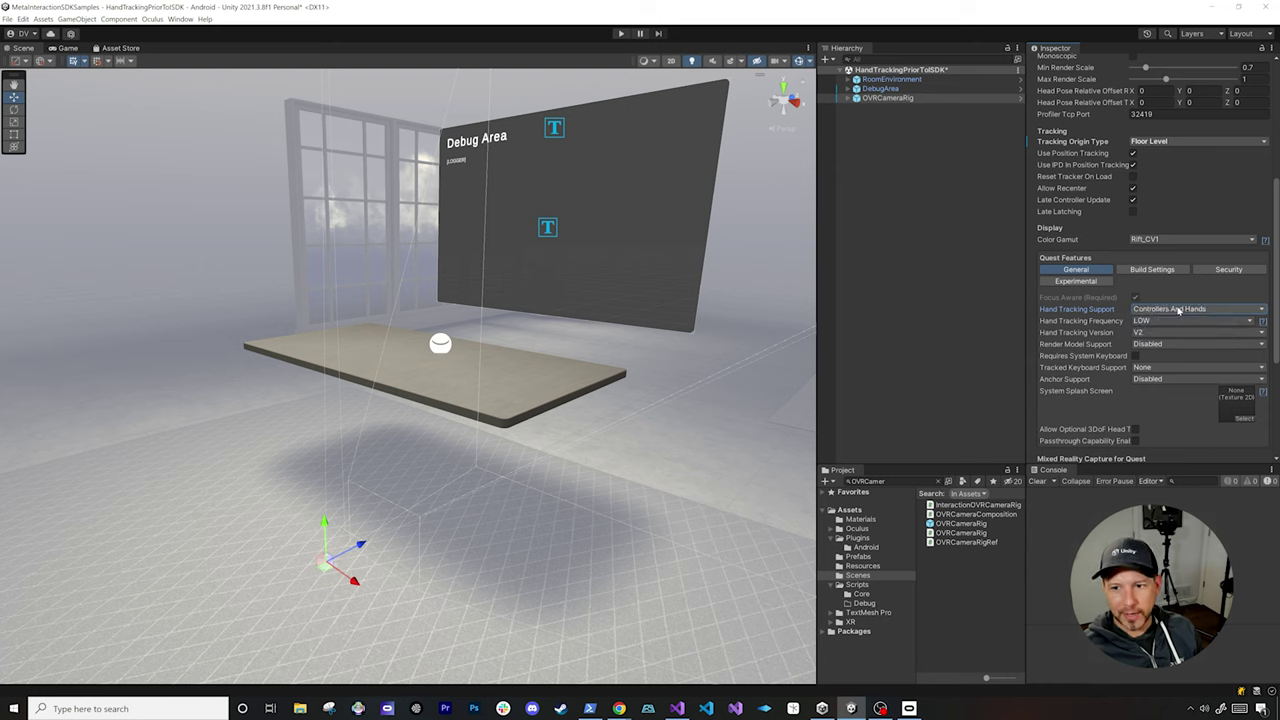
pyautogui.click(1141, 321)
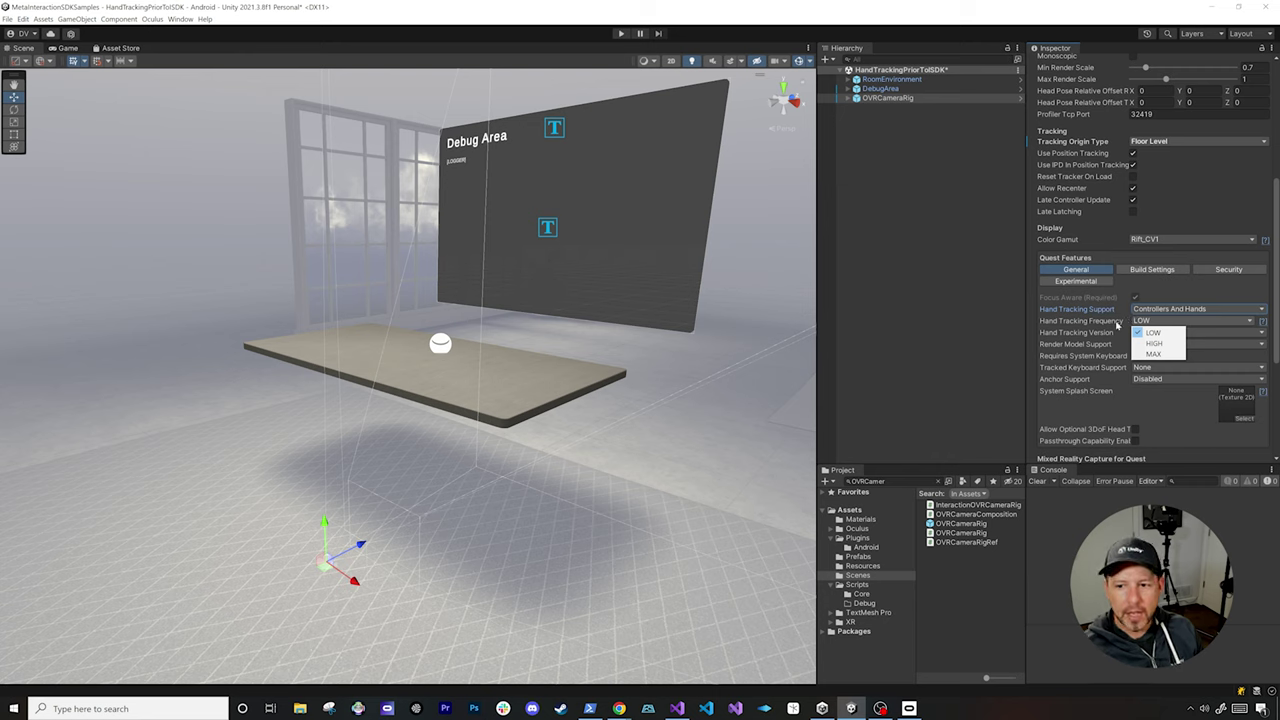
pyautogui.click(1117, 324)
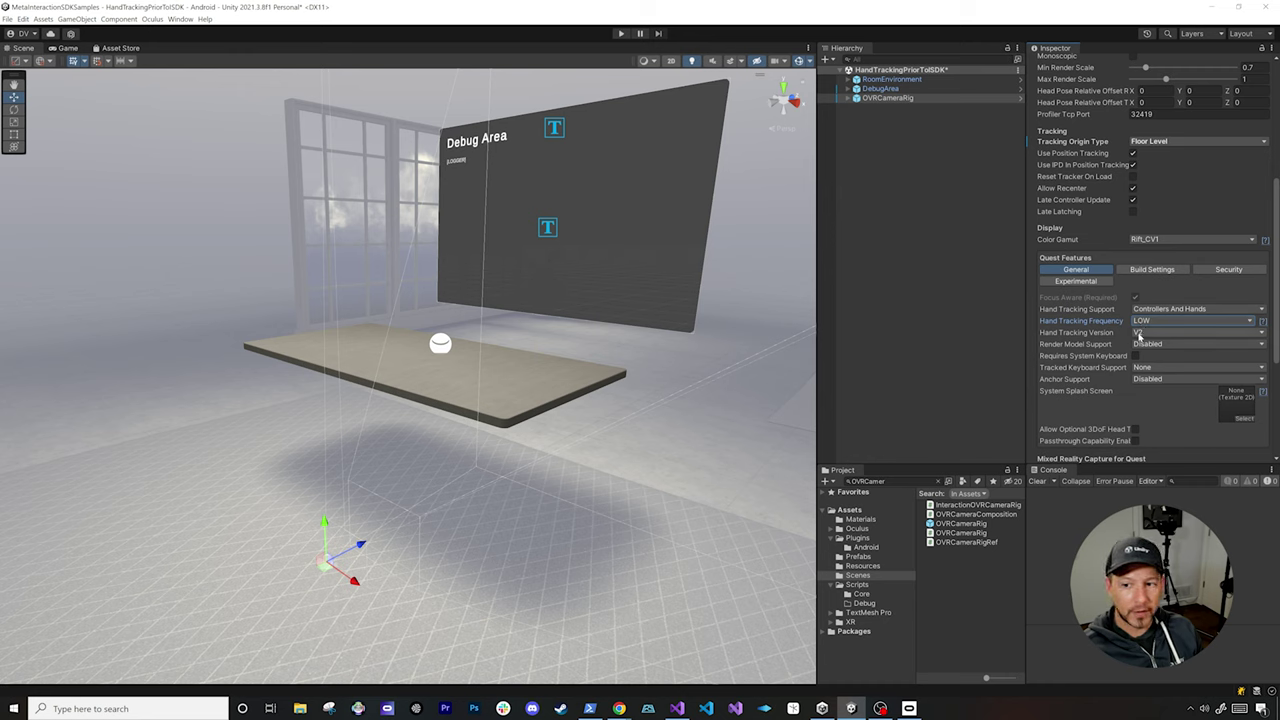
pyautogui.click(1140, 343)
pyautogui.click(1148, 366)
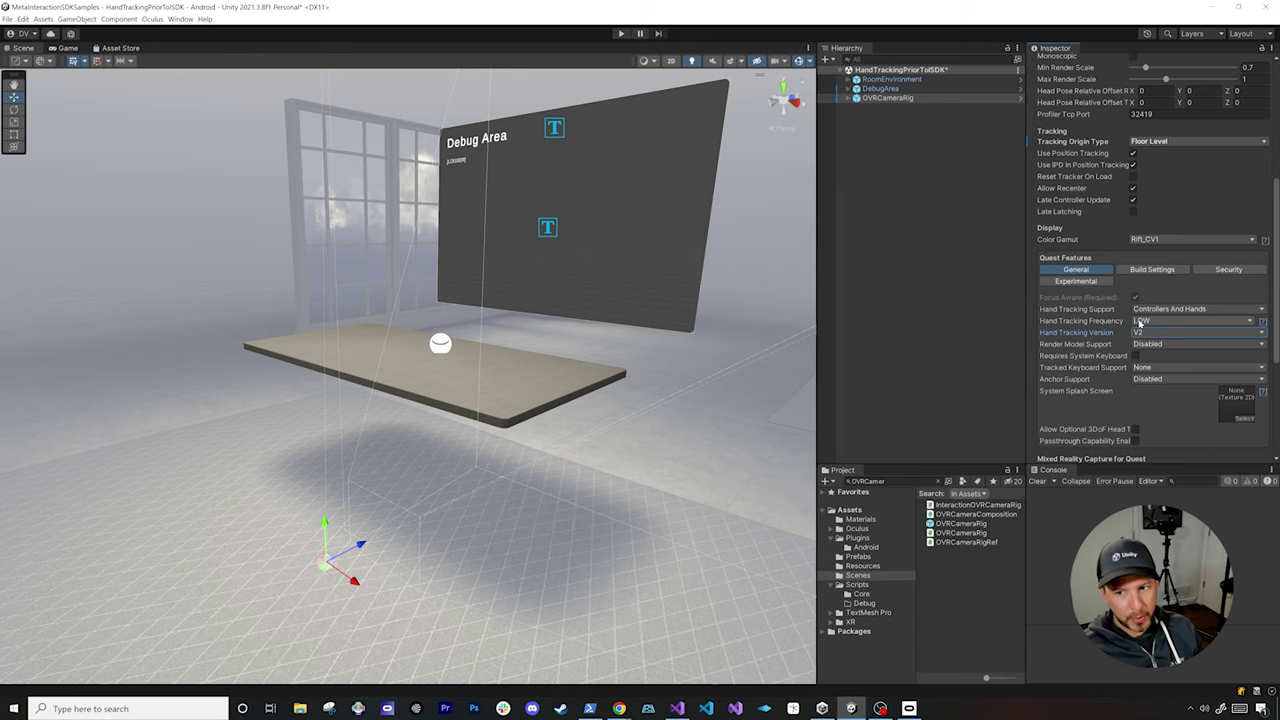
# Regenerate the Oculus AndroidManifest.xml in Assets/Plugins/Android, overwriting it, and view its contents
pyautogui.click(858, 540)
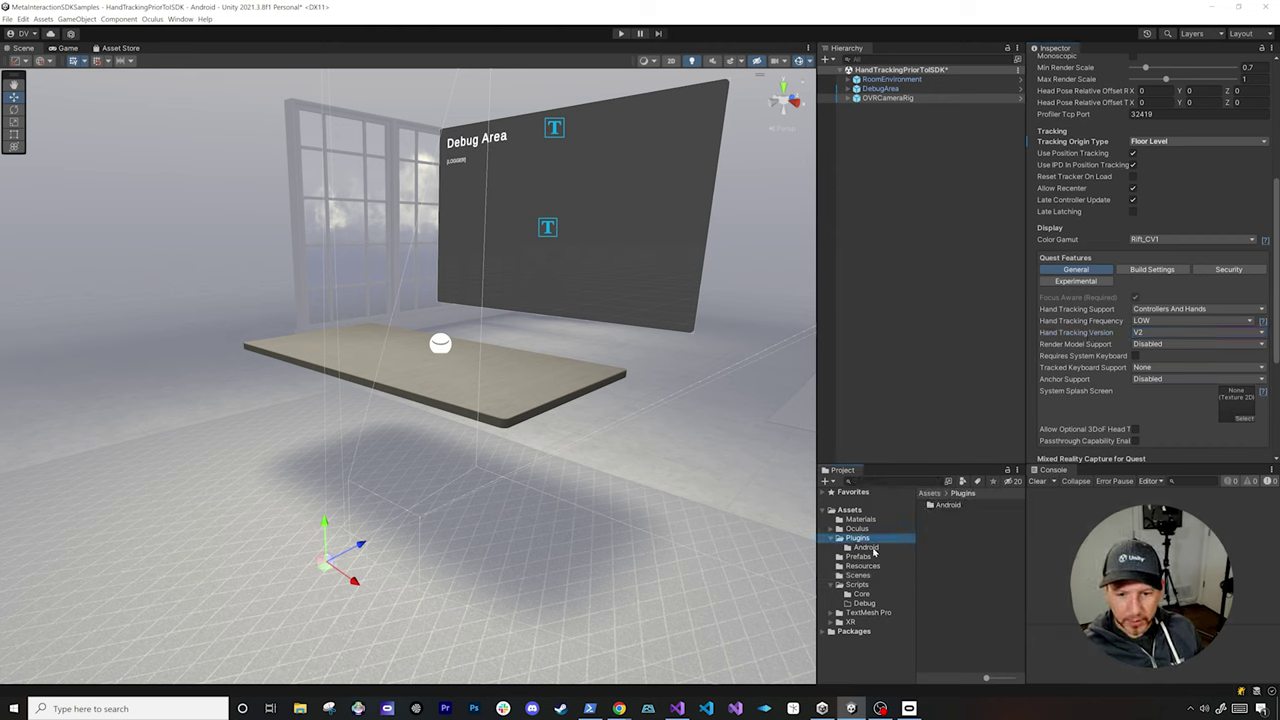
pyautogui.click(866, 548)
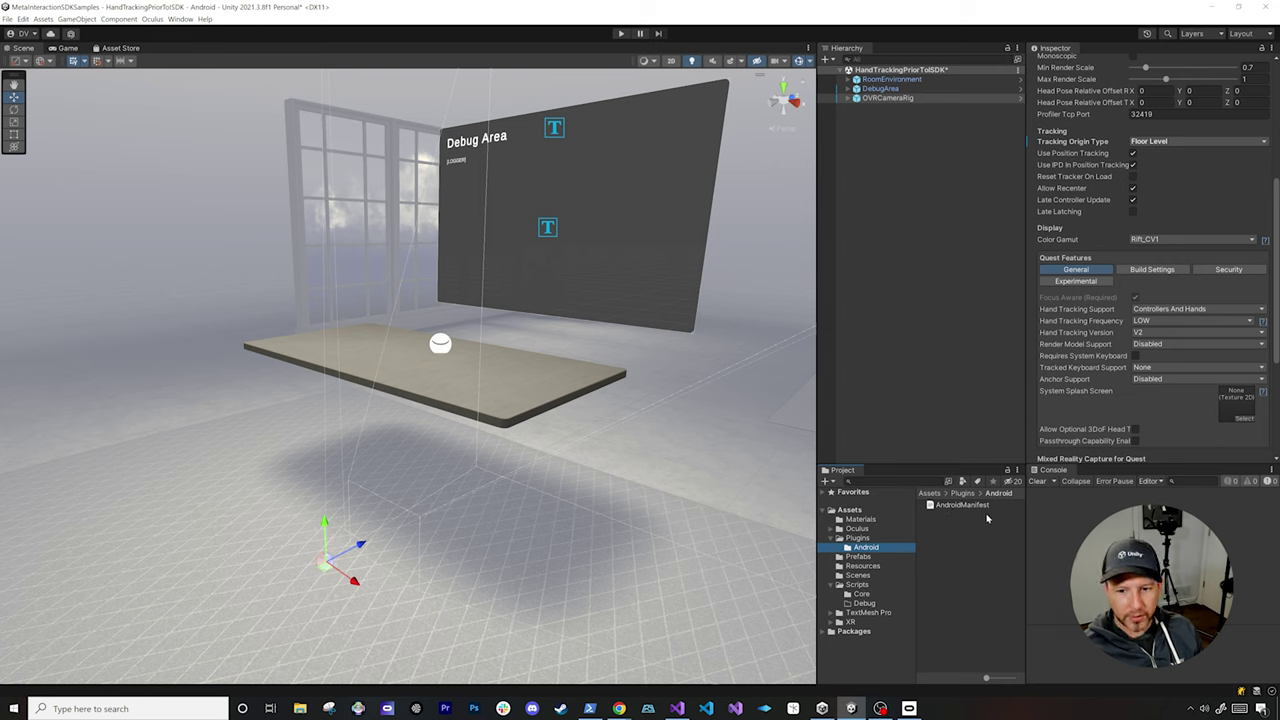
pyautogui.click(151, 19)
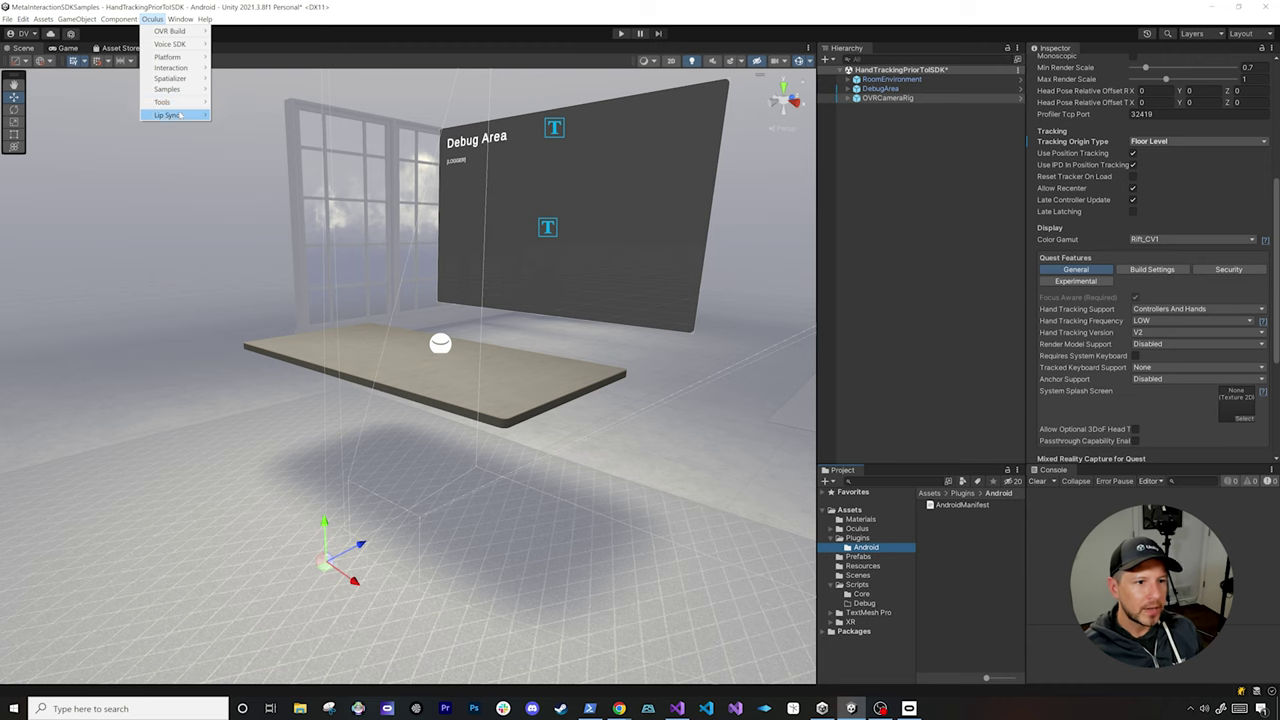
pyautogui.moveTo(162, 102)
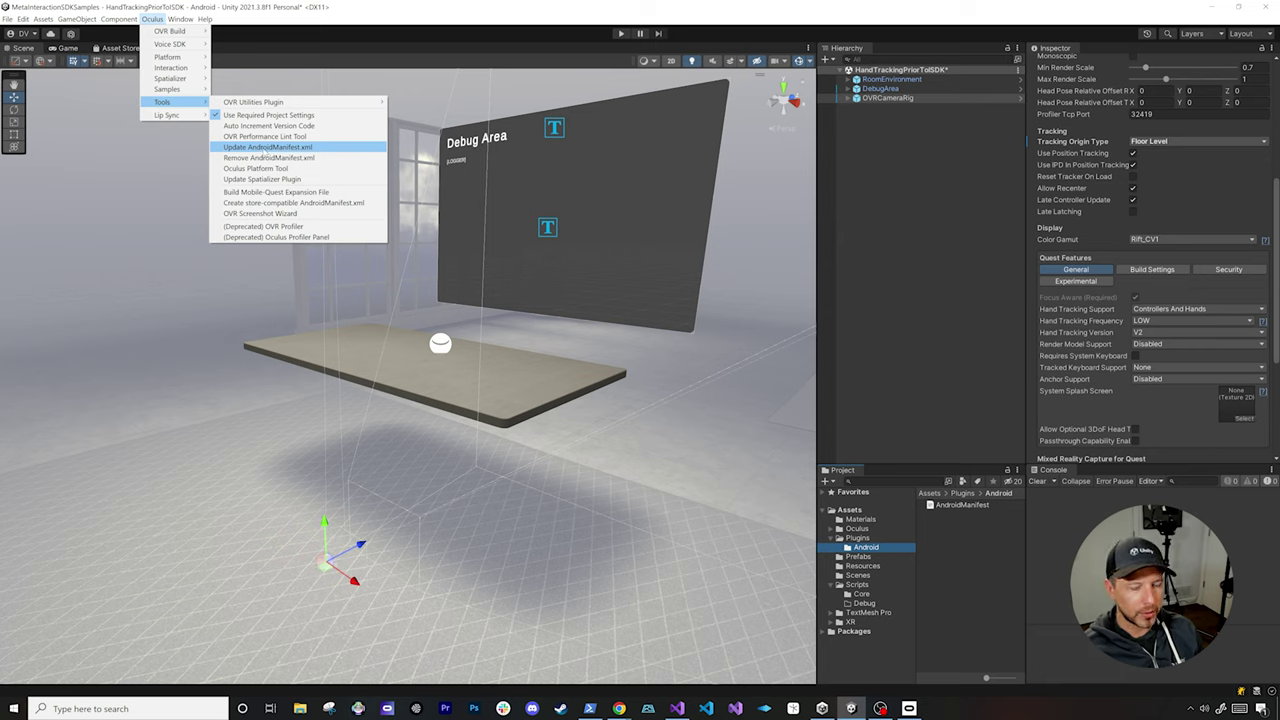
pyautogui.click(260, 148)
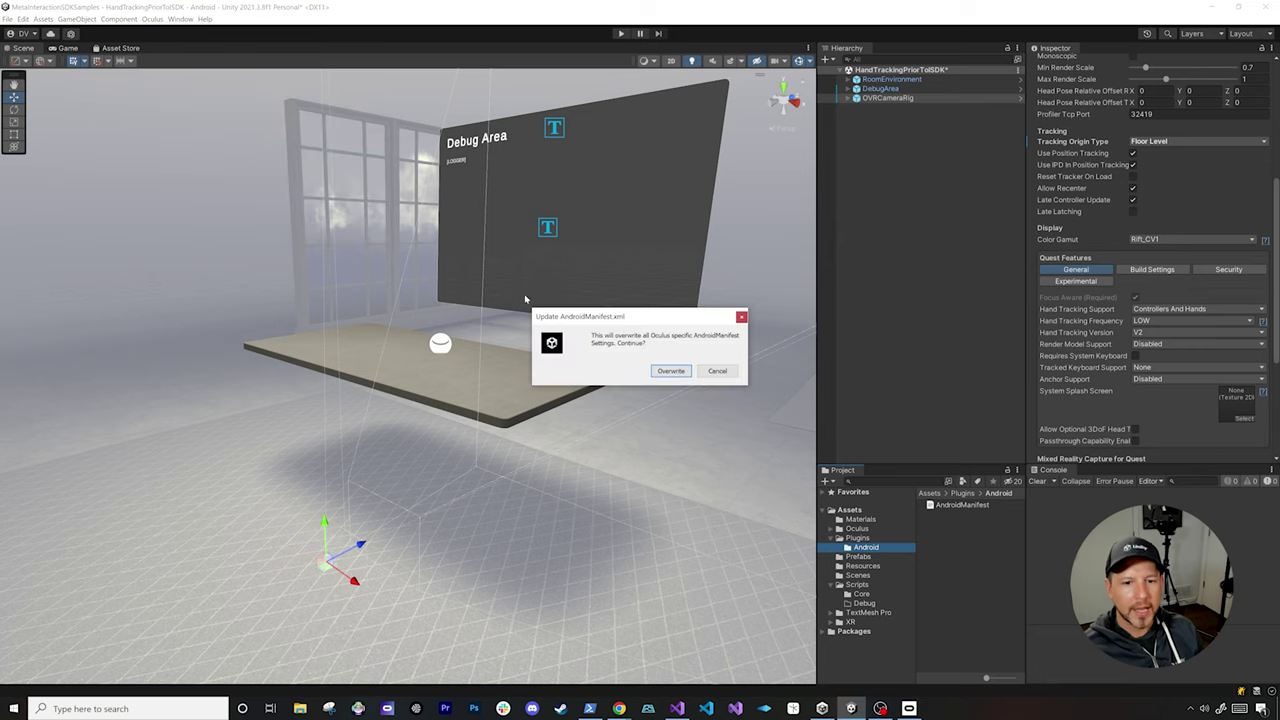
pyautogui.click(671, 371)
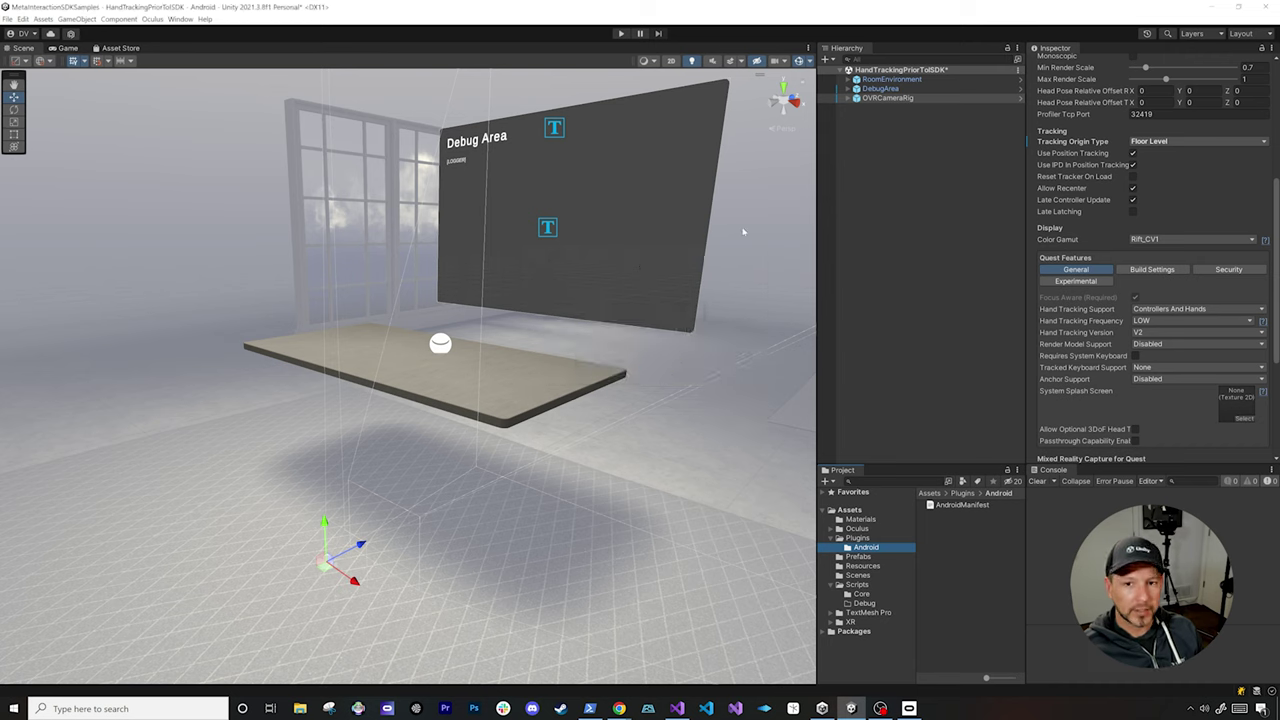
pyautogui.click(961, 505)
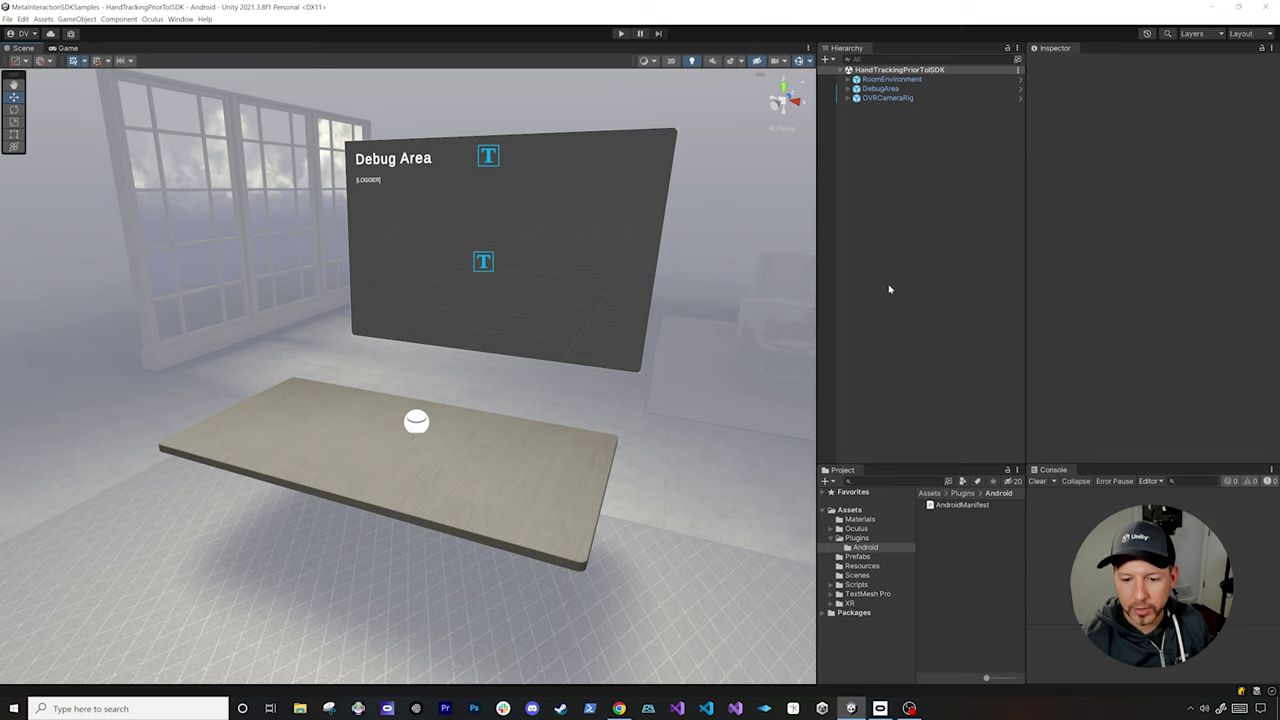
# Expand OVRCameraRig, TrackingSpace, LeftHandAnchor and RightHandAnchor to reveal their controller anchors
pyautogui.click(849, 98)
pyautogui.click(865, 107)
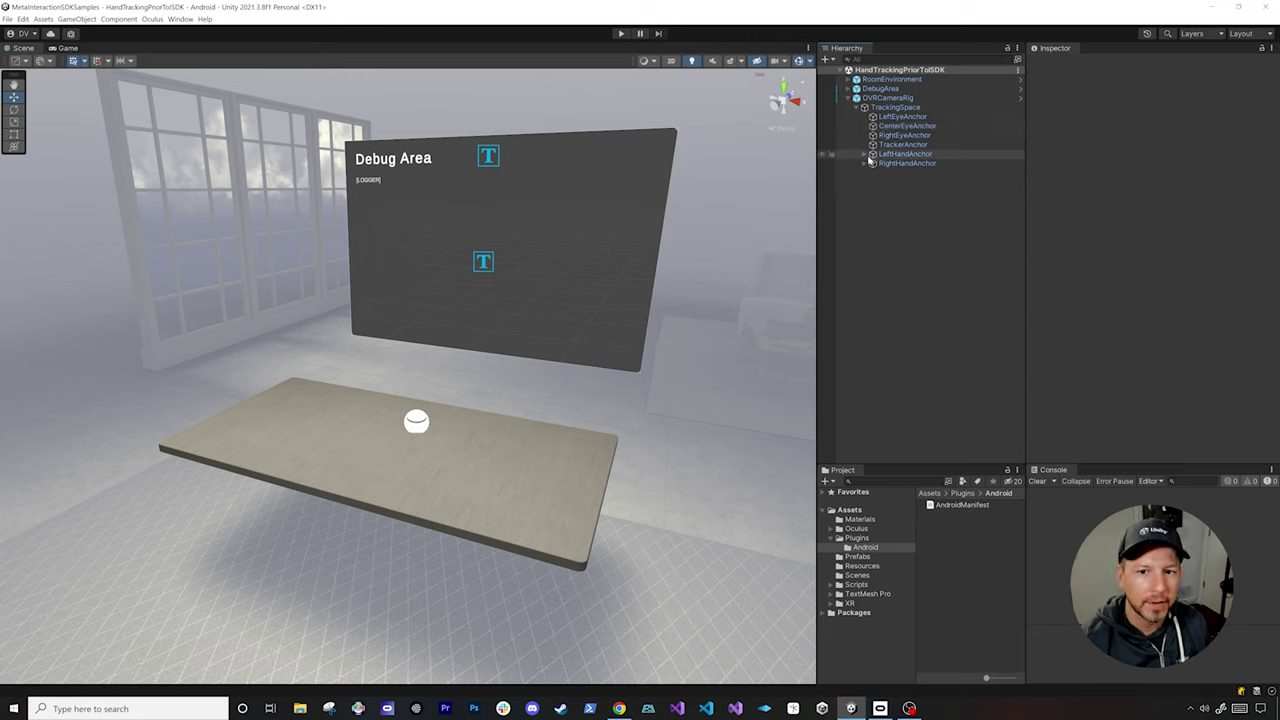
pyautogui.click(865, 156)
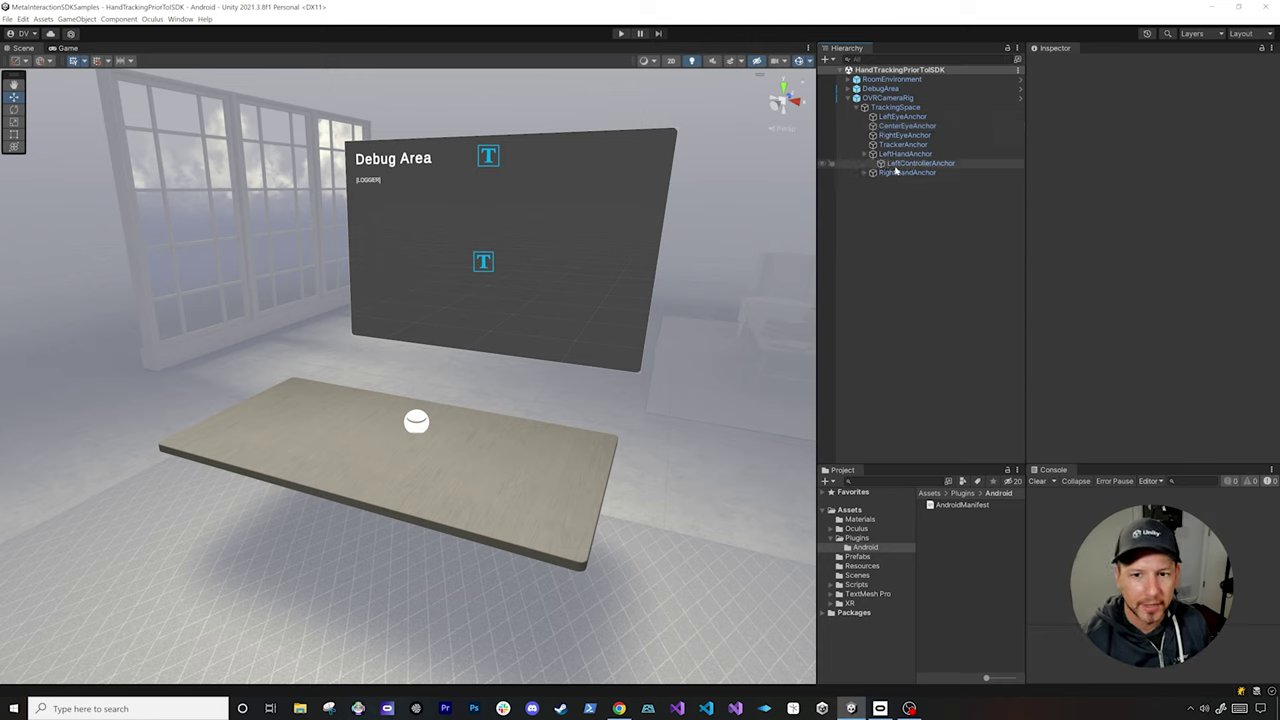
pyautogui.click(865, 174)
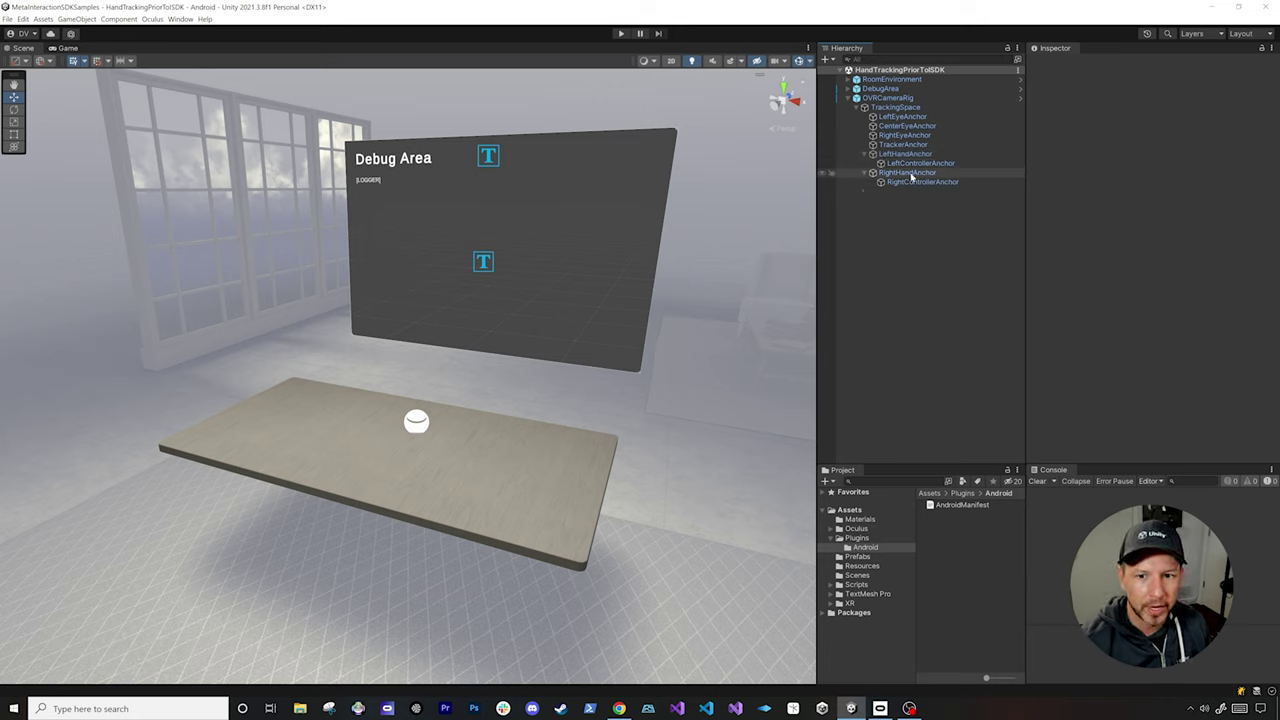
# Search 'OVR' in the Project window and place OVRHandPrefab under LeftHandAnchor and RightHandAnchor
pyautogui.click(914, 481)
pyautogui.write('OVRHand')
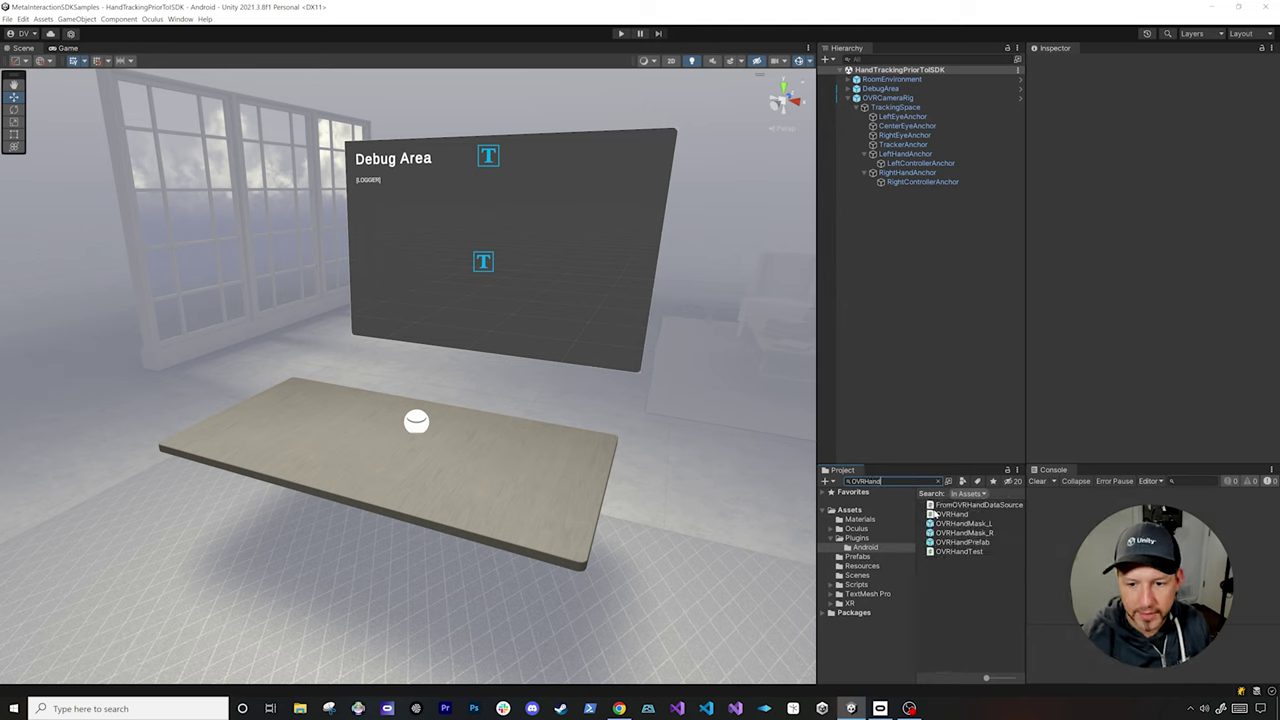
pyautogui.moveTo(955, 545); pyautogui.dragTo(922, 176)
pyautogui.moveTo(961, 543); pyautogui.dragTo(916, 200)
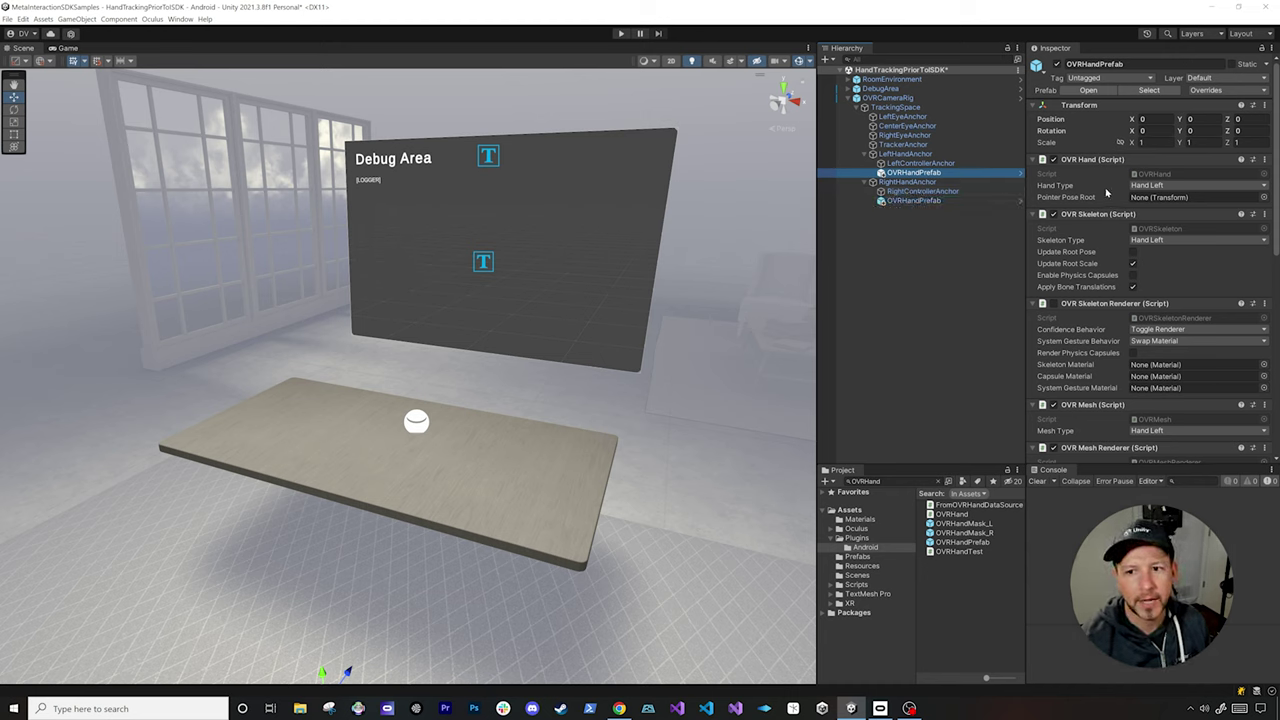
# Scroll through the OVRHandPrefab's Inspector to review its components
pyautogui.scroll(-3, 1146, 340)
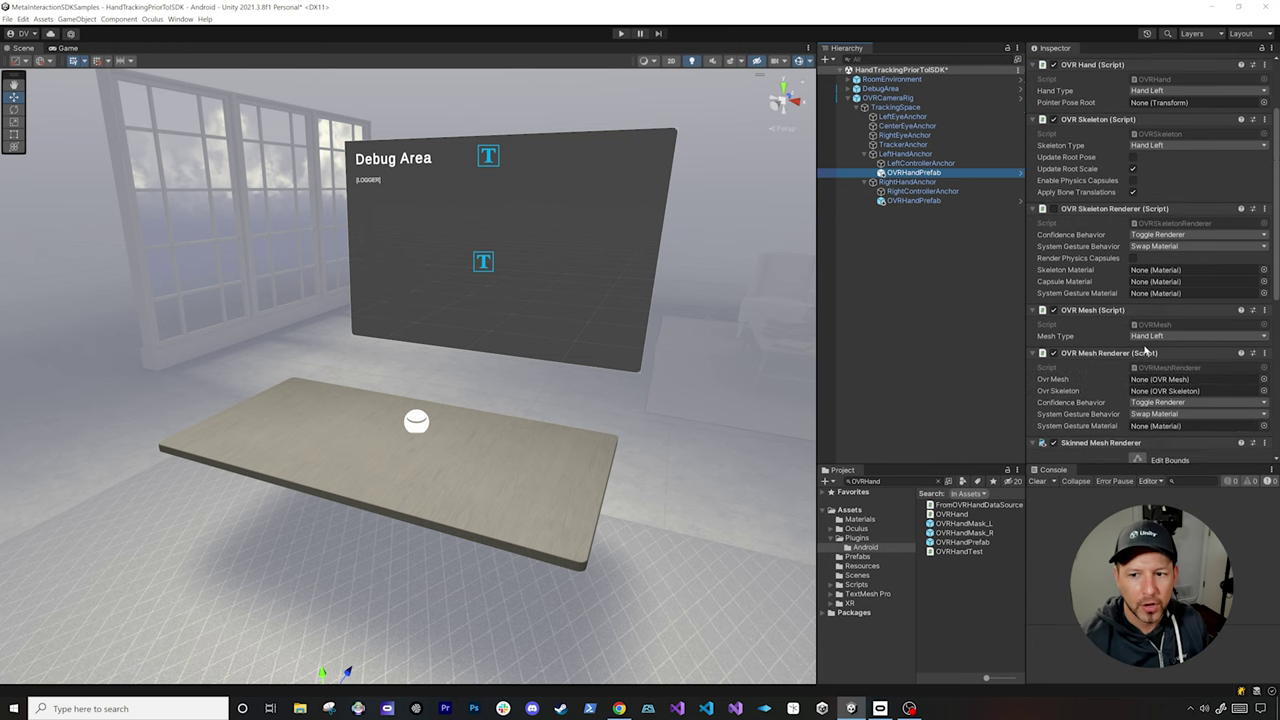
pyautogui.scroll(2, 1118, 322)
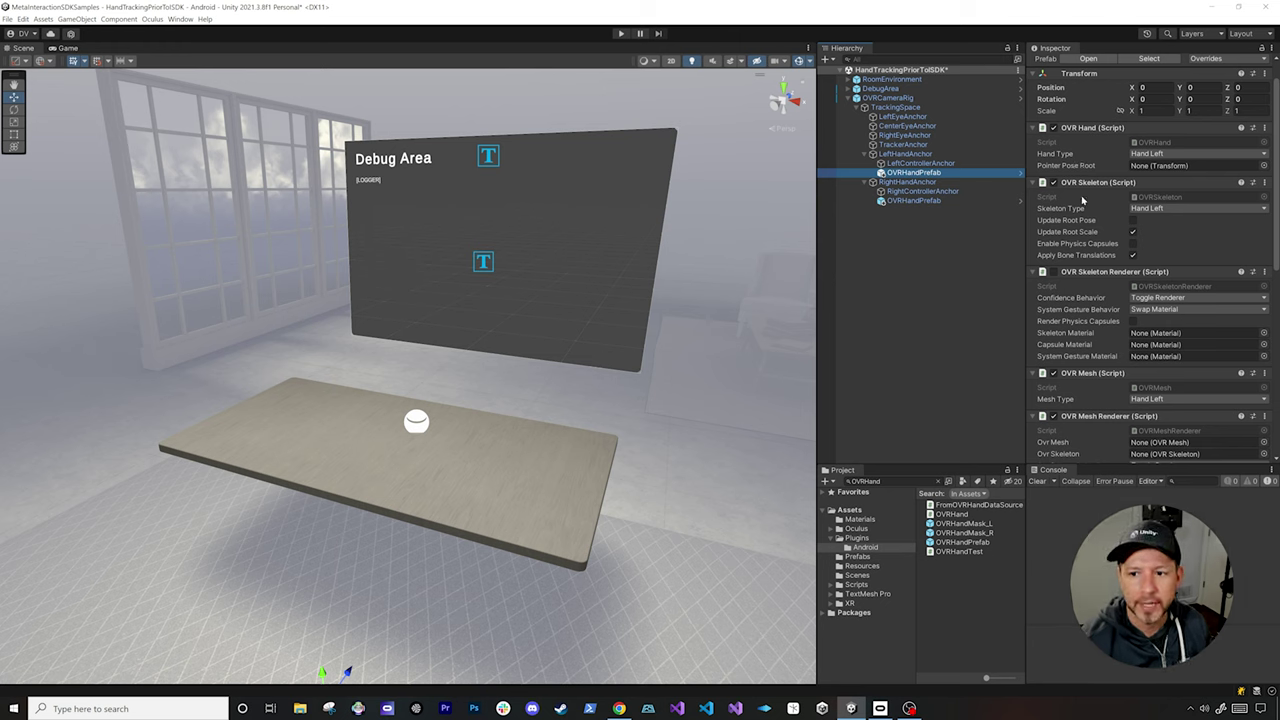
pyautogui.scroll(-1, 1106, 287)
pyautogui.scroll(-1, 1086, 332)
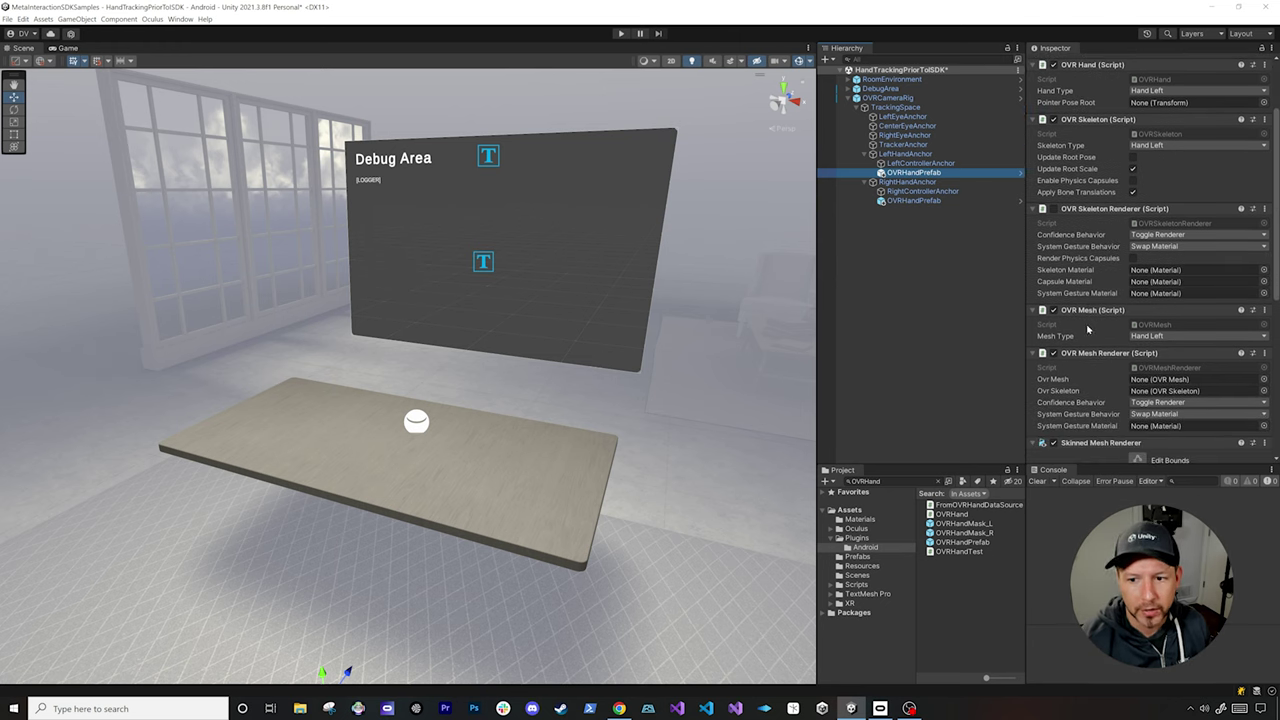
pyautogui.scroll(-1, 1090, 312)
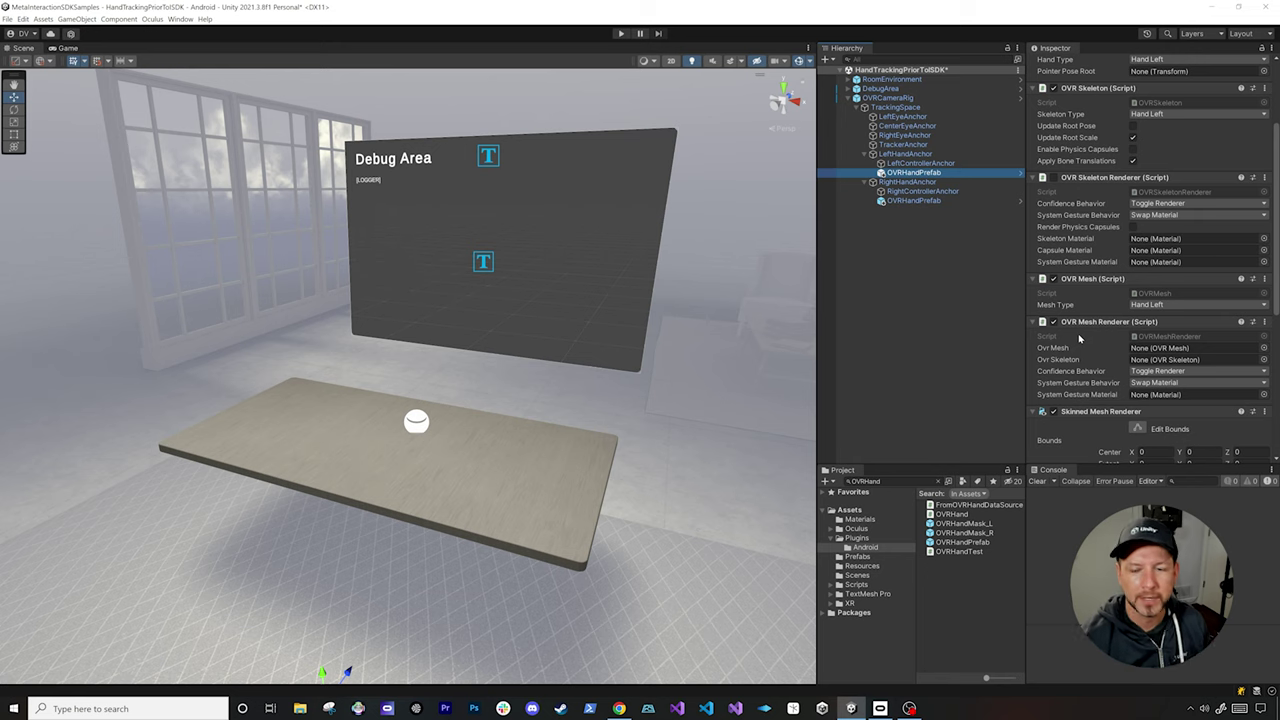
pyautogui.scroll(3, 1135, 297)
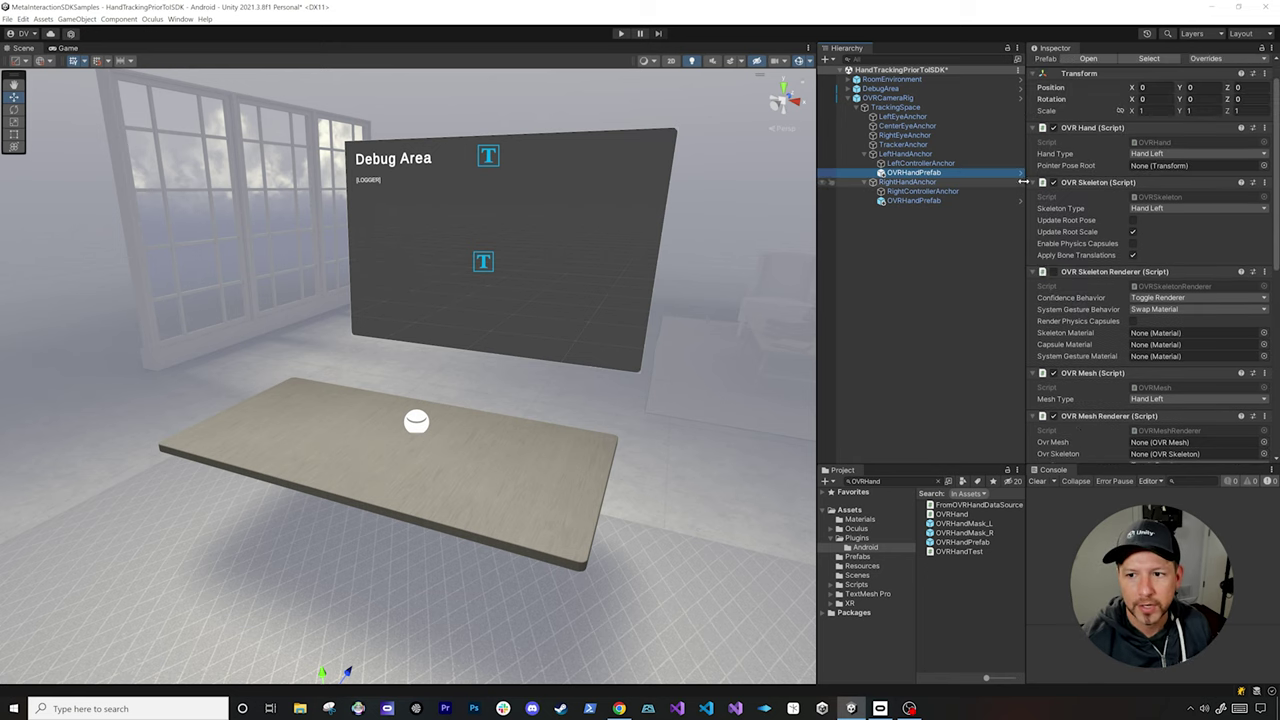
pyautogui.scroll(1, 1141, 365)
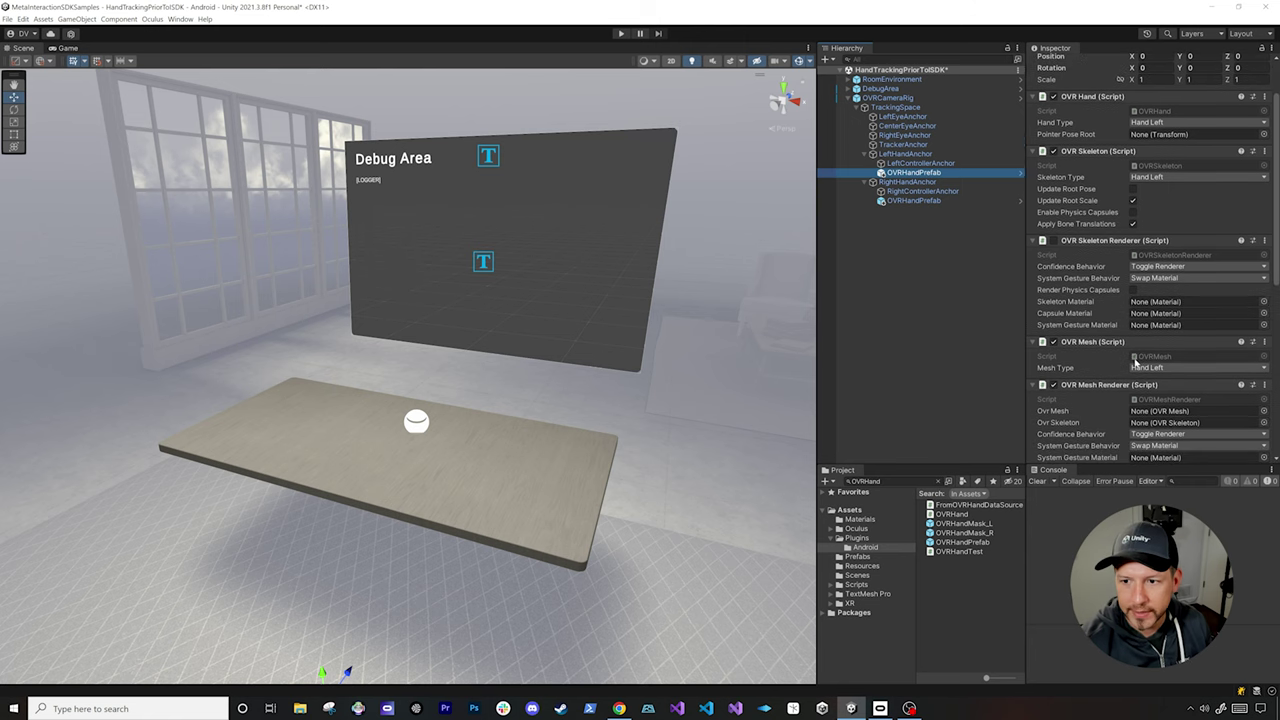
# Set the right OVRHandPrefab's Hand Type and Skeleton Type to Hand Right
pyautogui.click(930, 201)
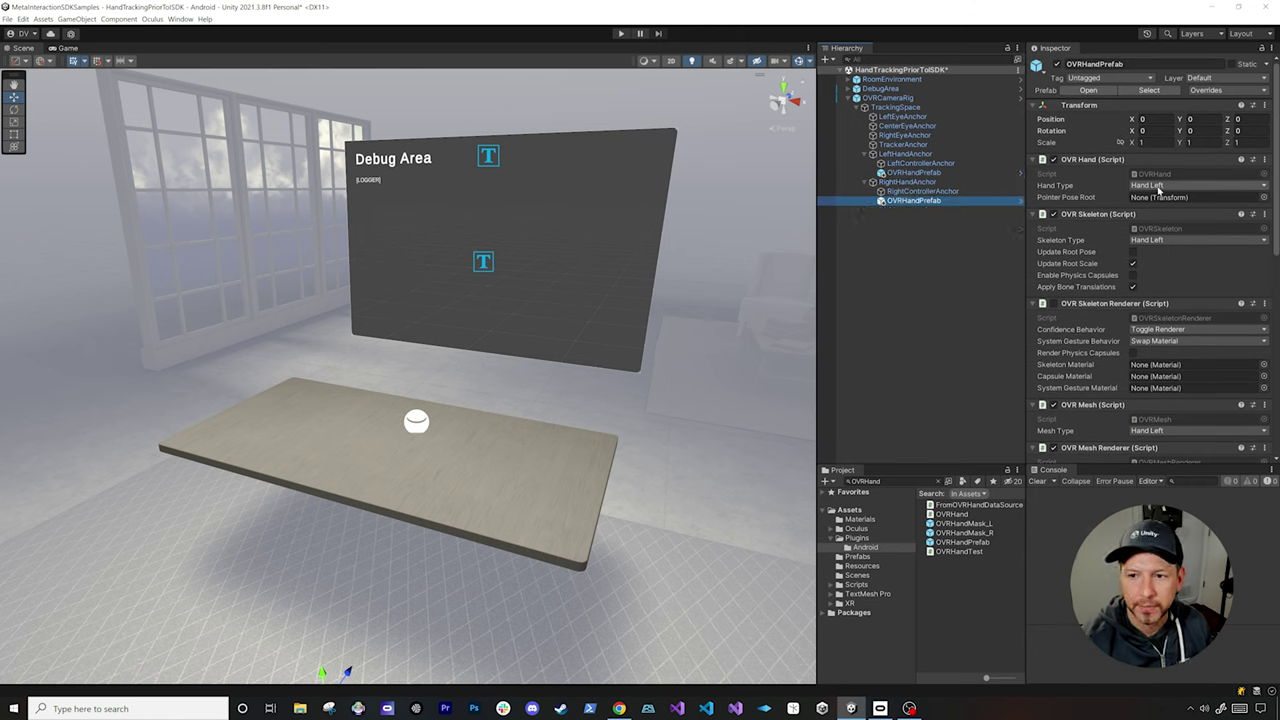
pyautogui.click(1160, 188)
pyautogui.click(1155, 216)
pyautogui.click(1152, 241)
pyautogui.click(1161, 273)
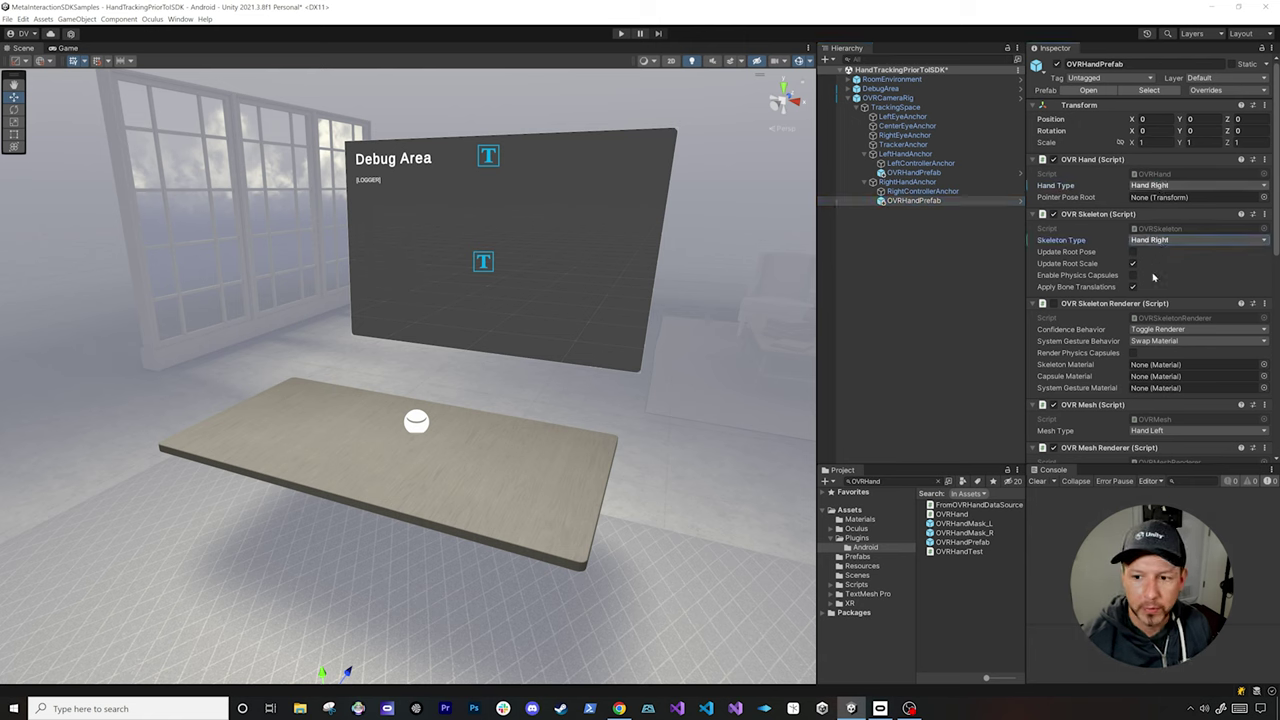
pyautogui.scroll(-3, 1110, 334)
pyautogui.click(1148, 306)
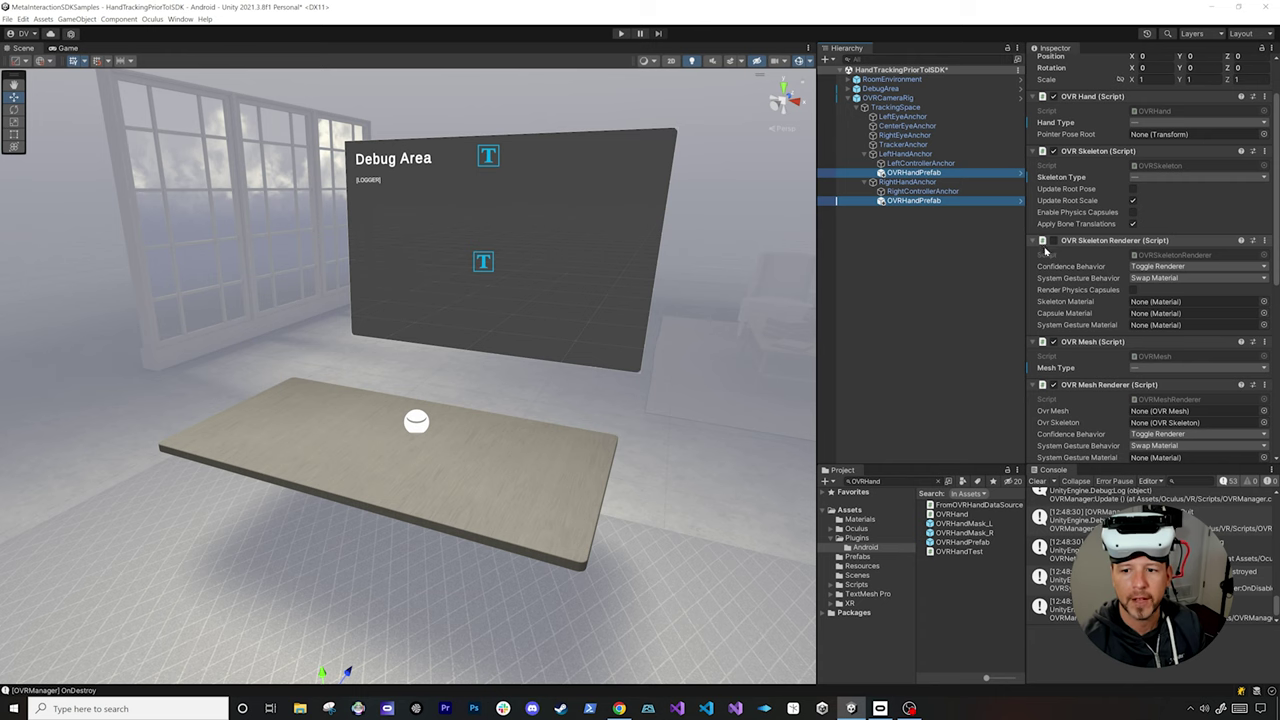
# Enable OVR Skeleton Renderer on both hand prefabs, test in Play mode, then reselect the right prefab
pyautogui.click(1053, 241)
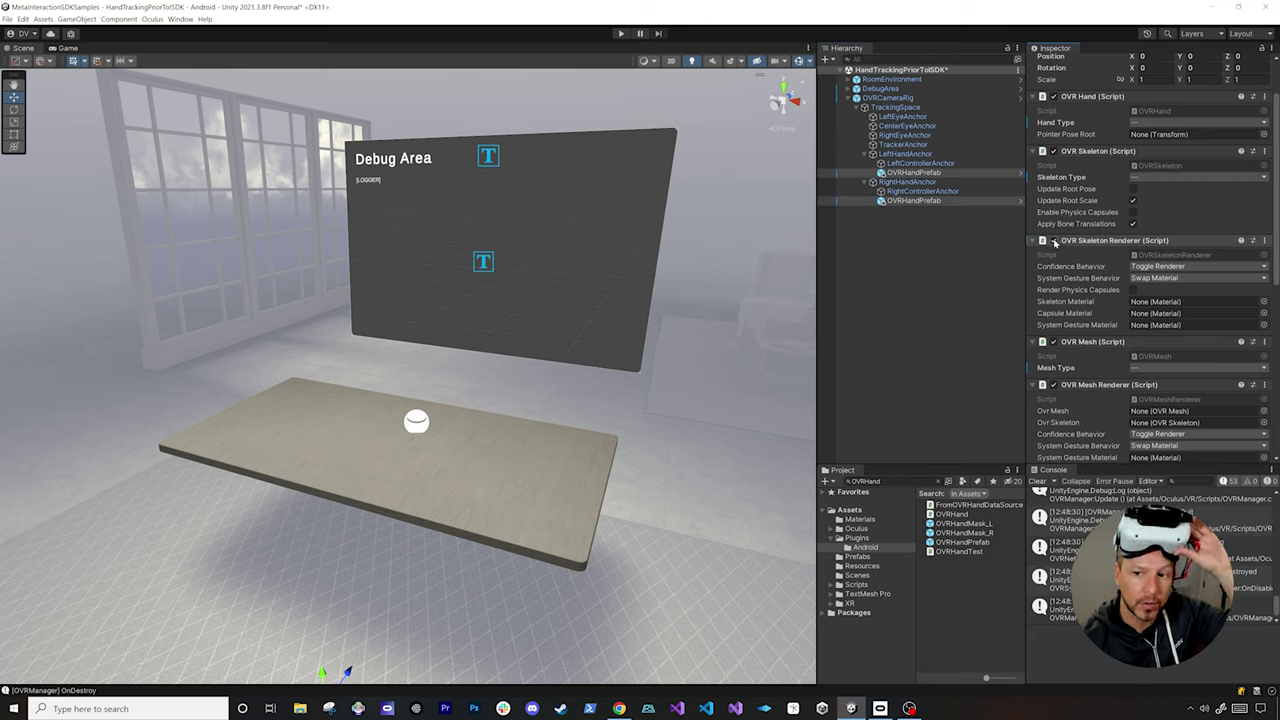
pyautogui.click(1051, 387)
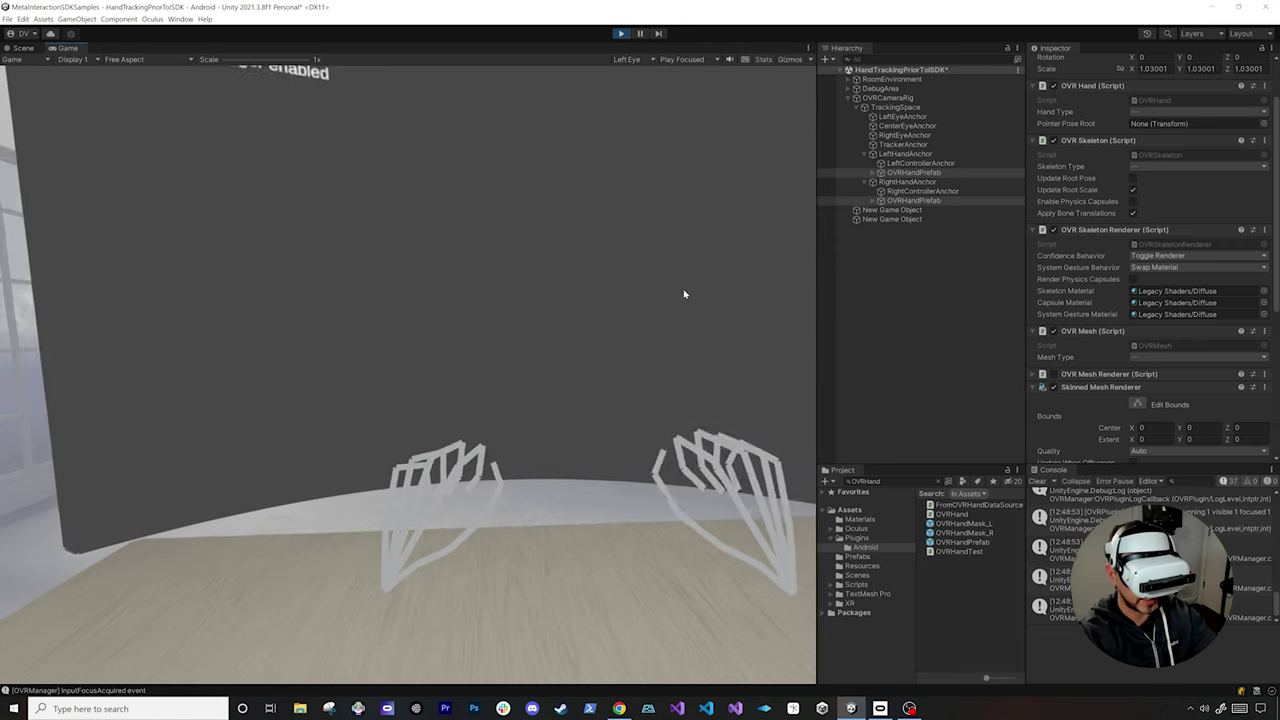
pyautogui.hotkey('ctrl', 'p')
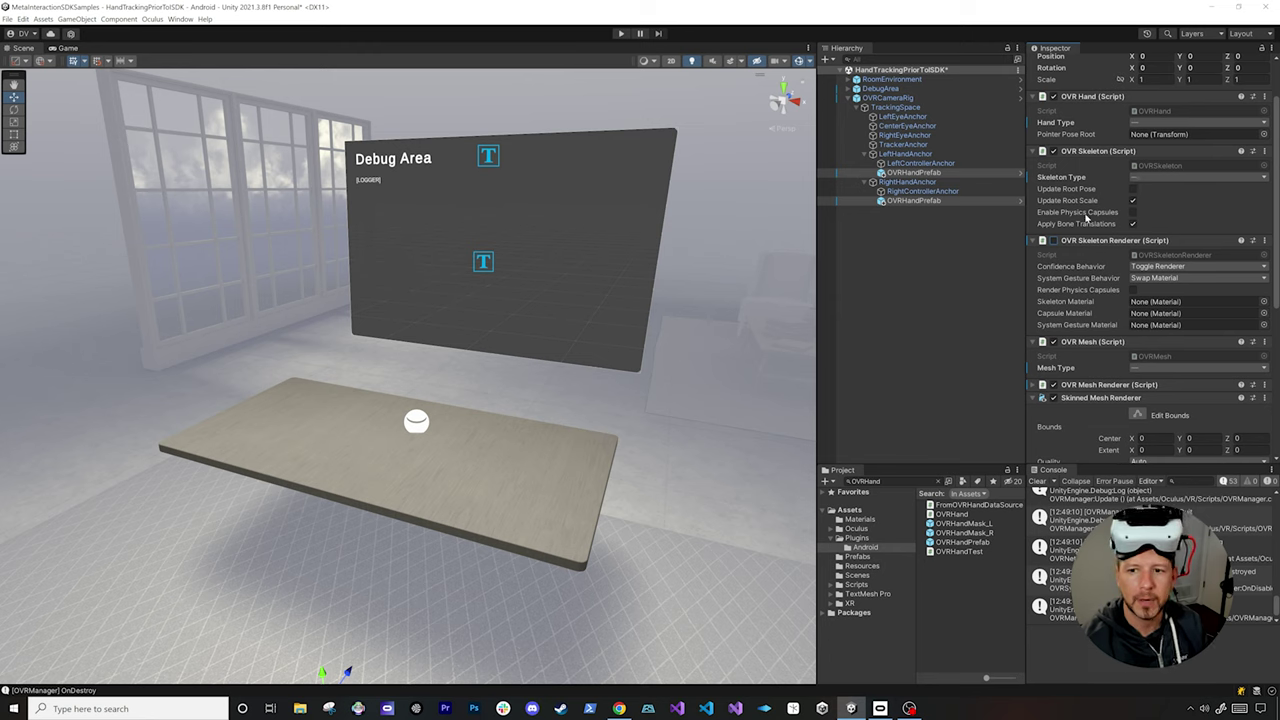
pyautogui.click(917, 201)
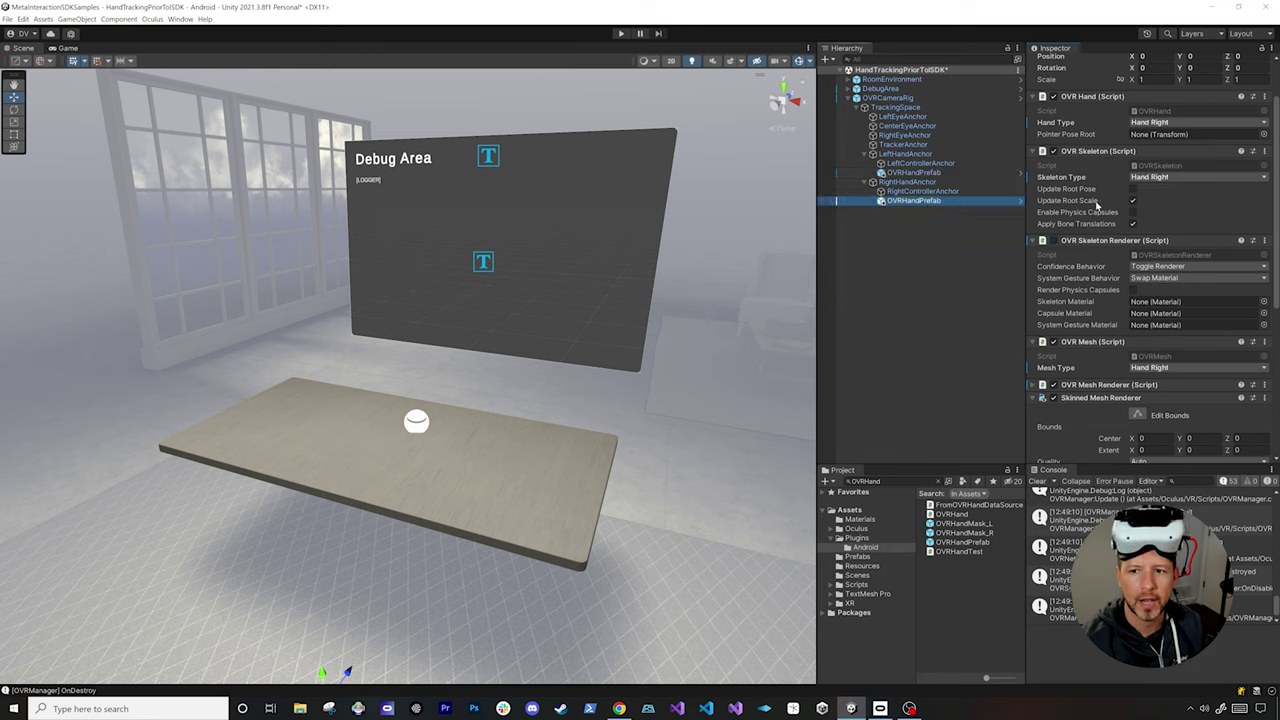